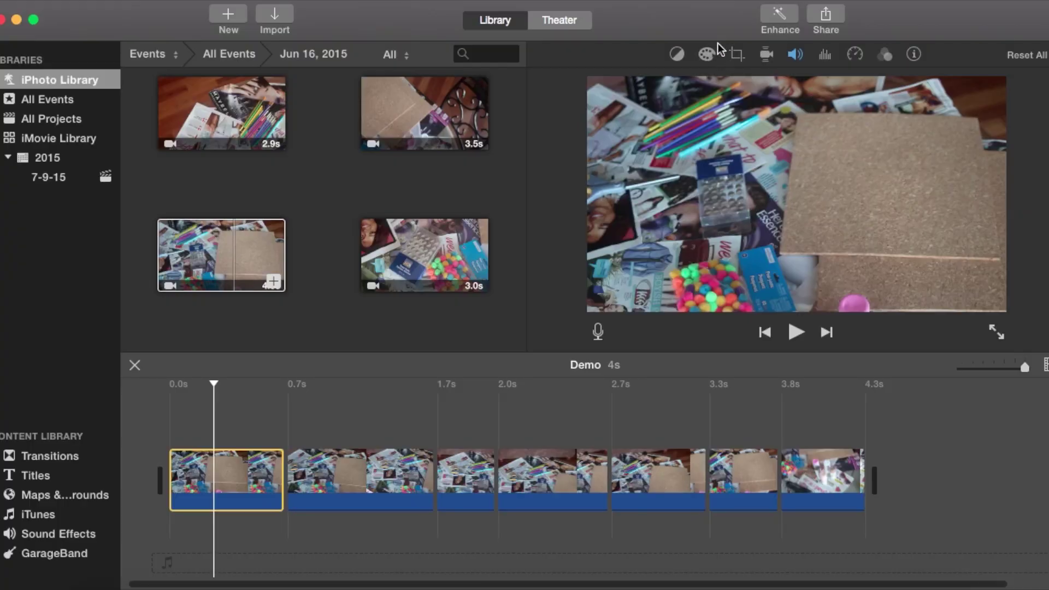
Raise the first clip's white point and boost its saturation with the colour-correction sliders
left_click(707, 55)
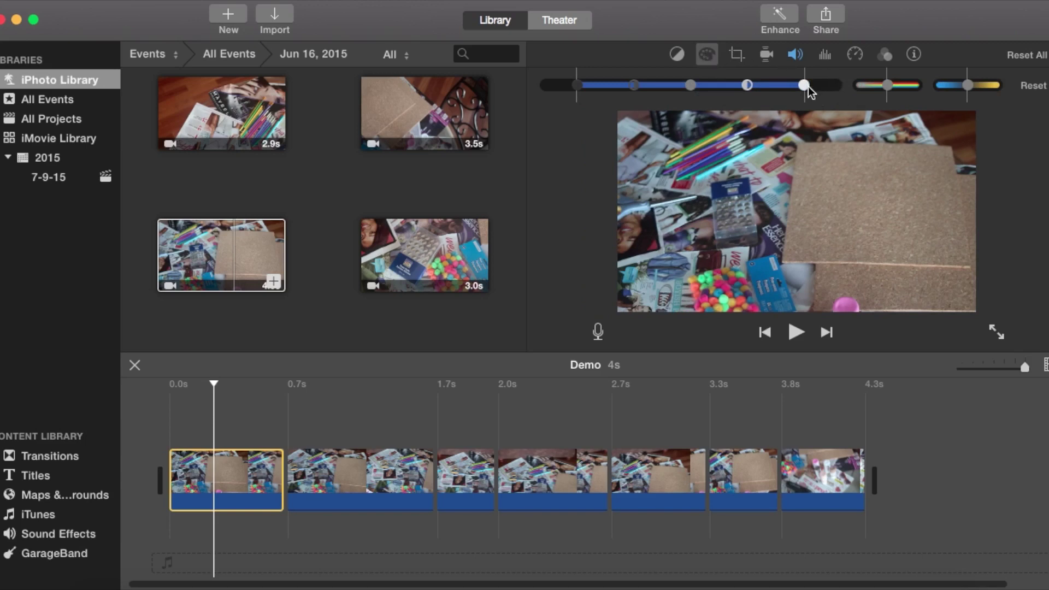
left_click_drag(803, 85, 818, 85)
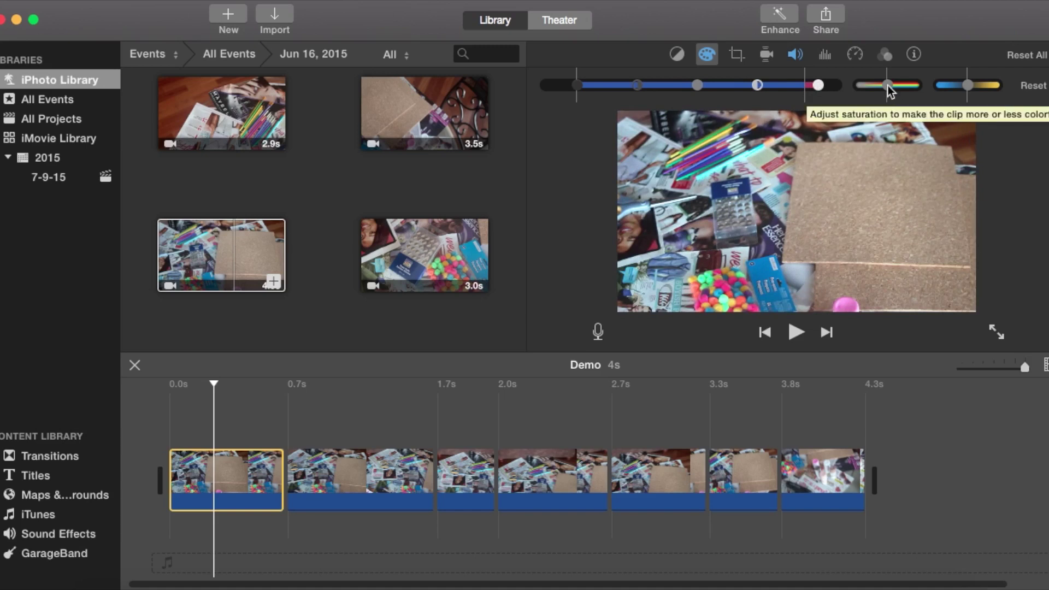
left_click_drag(888, 85, 897, 85)
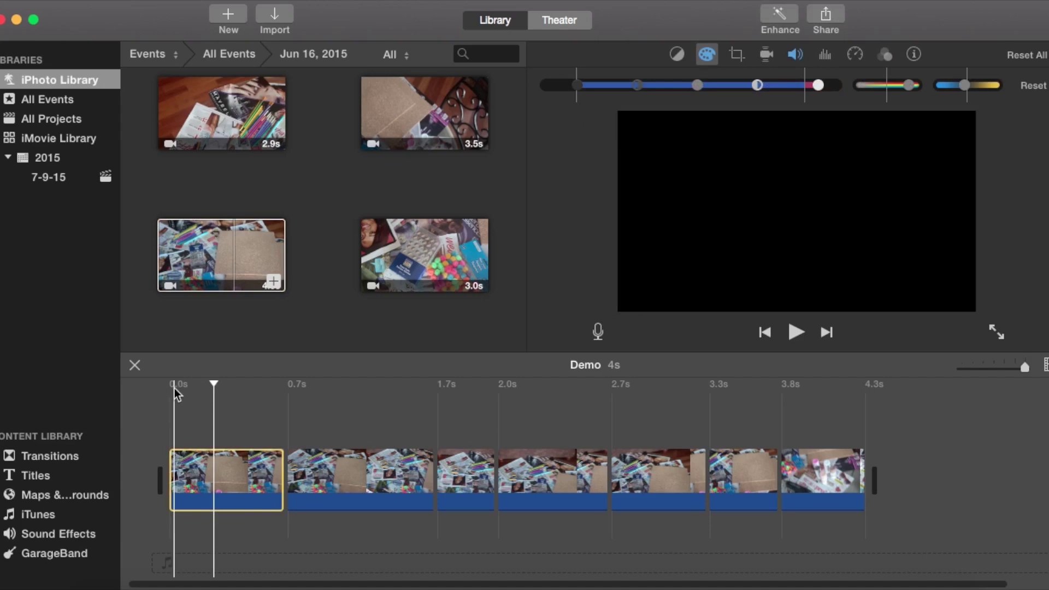
Preview the corrected first clip from the timeline start, then close the colour controls
left_click(175, 389)
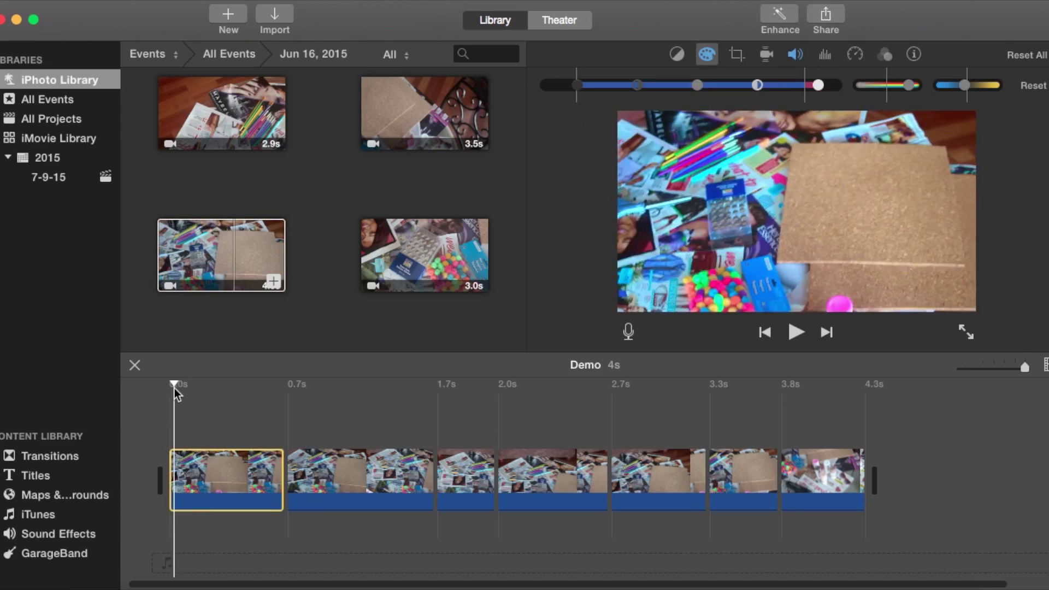
key("space")
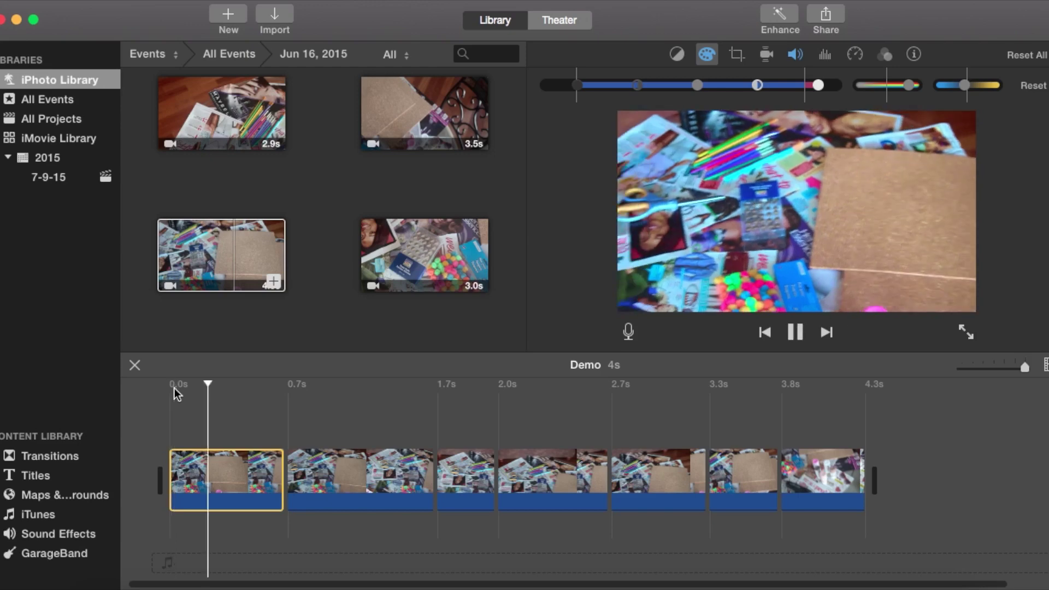
key("space")
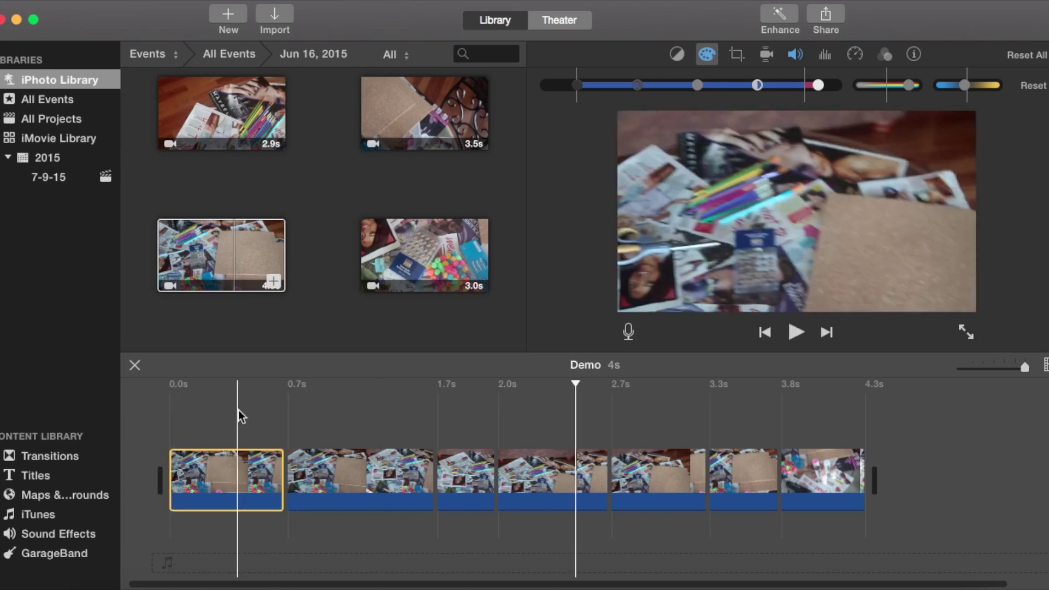
left_click(228, 450)
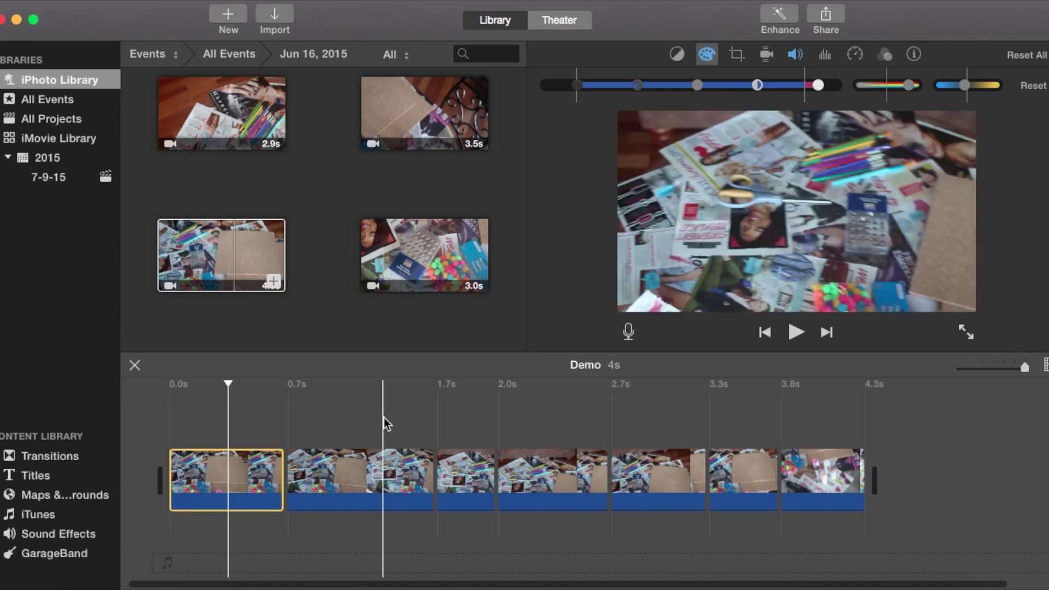
left_click(206, 460)
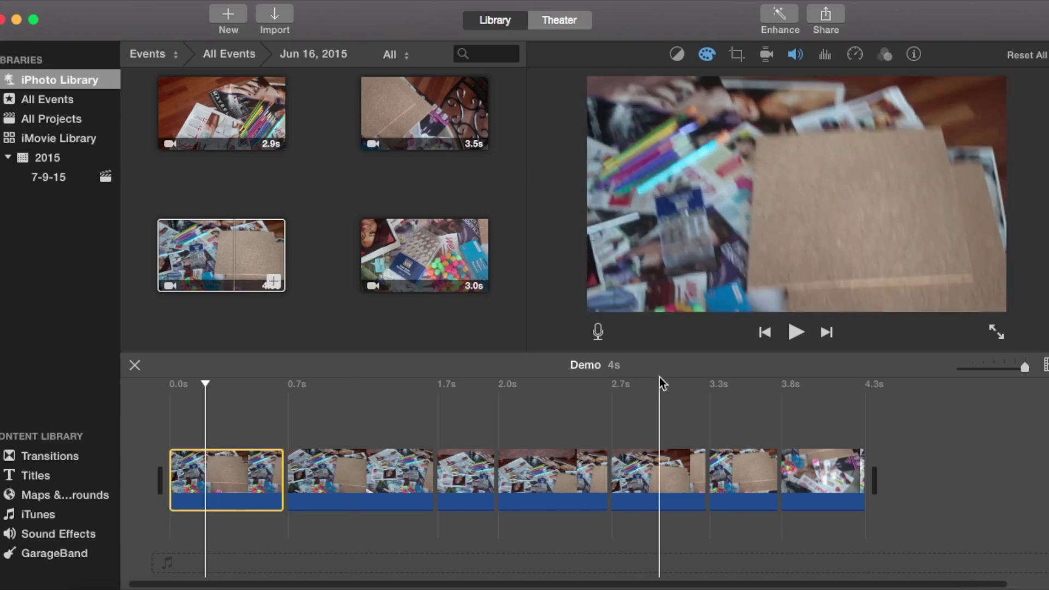
Paste only the colour correction onto all seven selected clips via Edit > Paste Adjustments
left_click(826, 463, "shift")
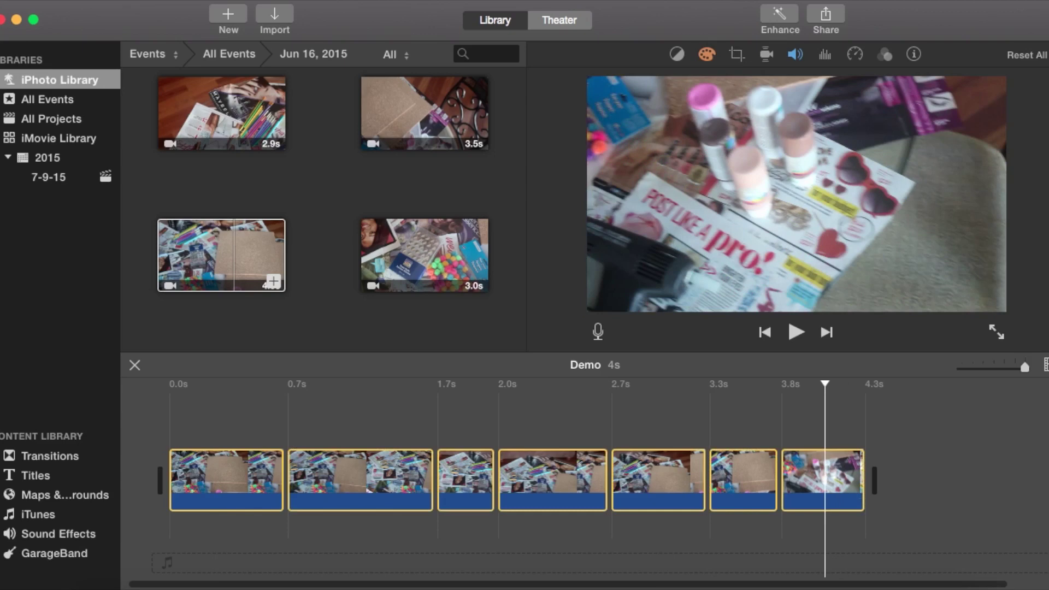
left_click(125, 1)
mouse_move(165, 94)
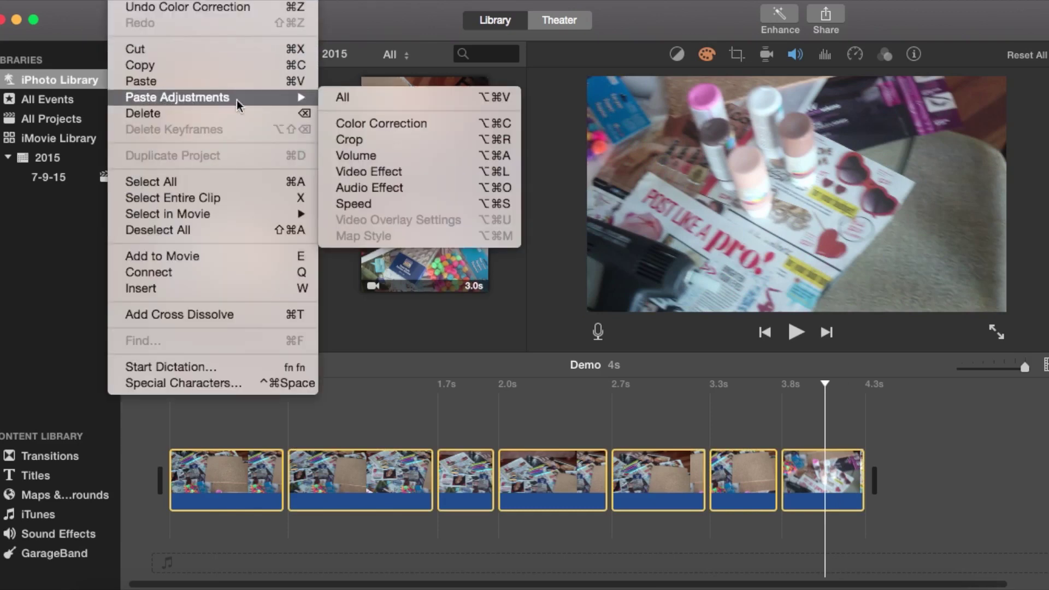
left_click(366, 123)
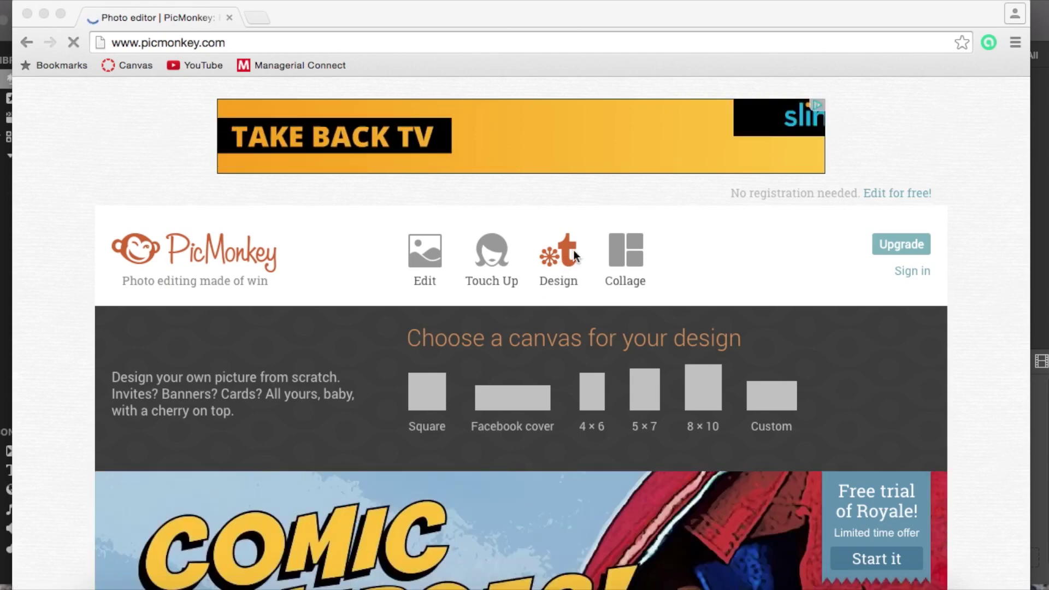
Create a custom PicMonkey design sized 1920 × 1080
left_click(774, 393)
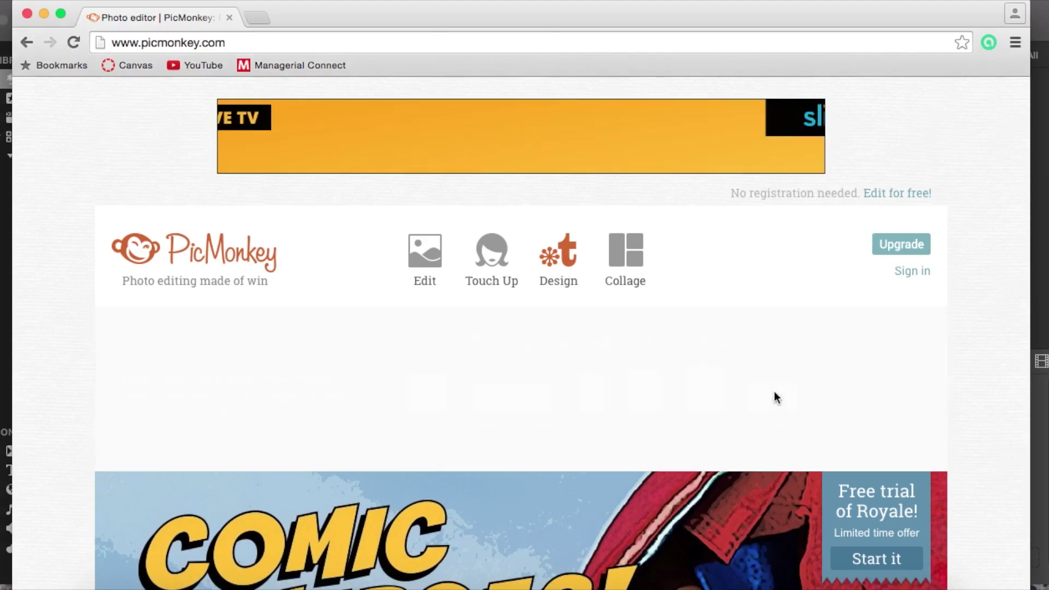
left_click(444, 380)
double_click(443, 381)
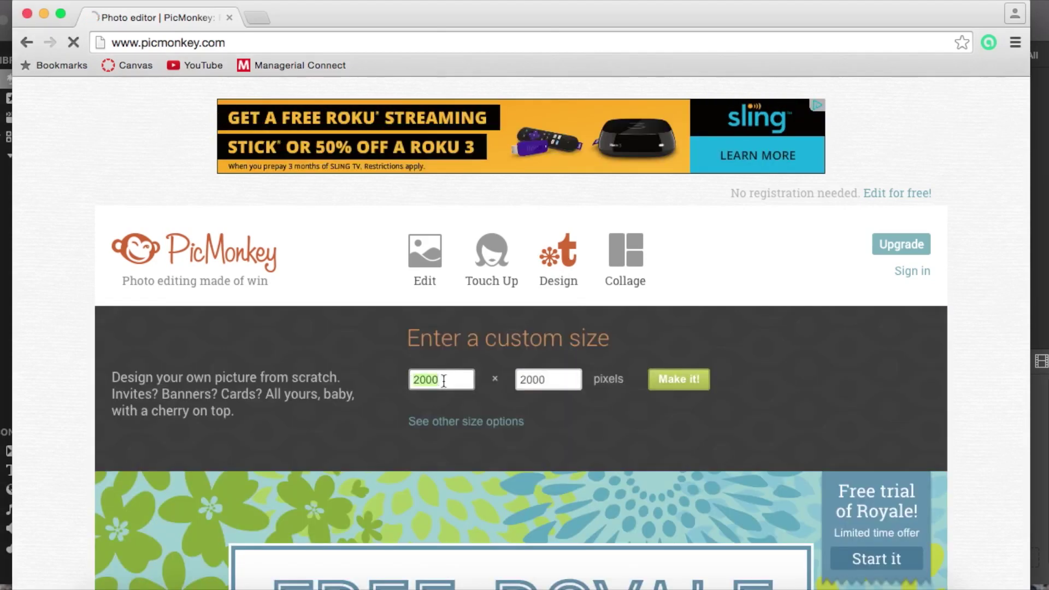
type("1920")
key("Tab")
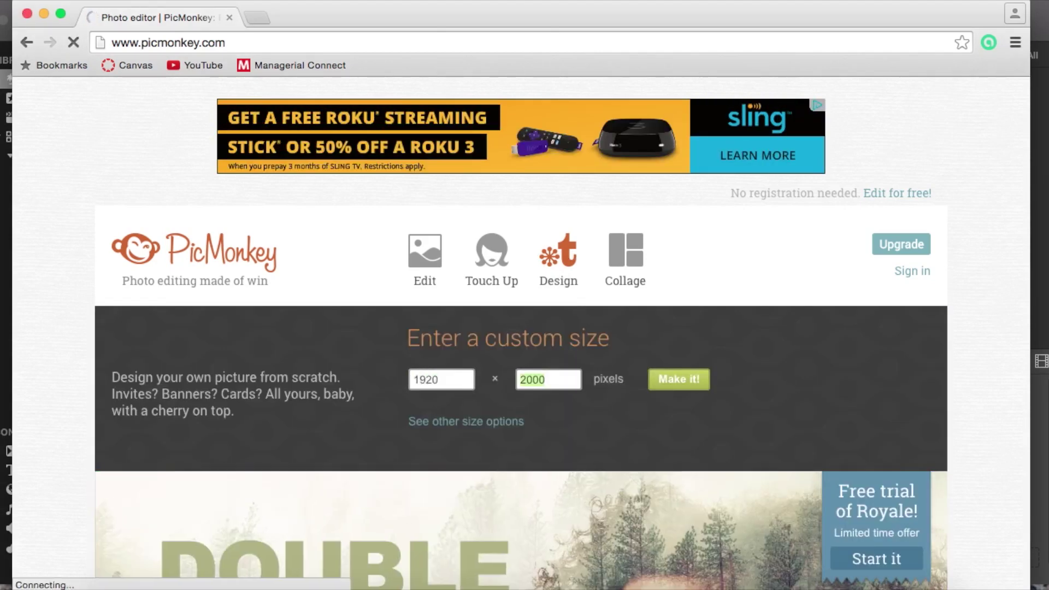
type("1080")
key("Return")
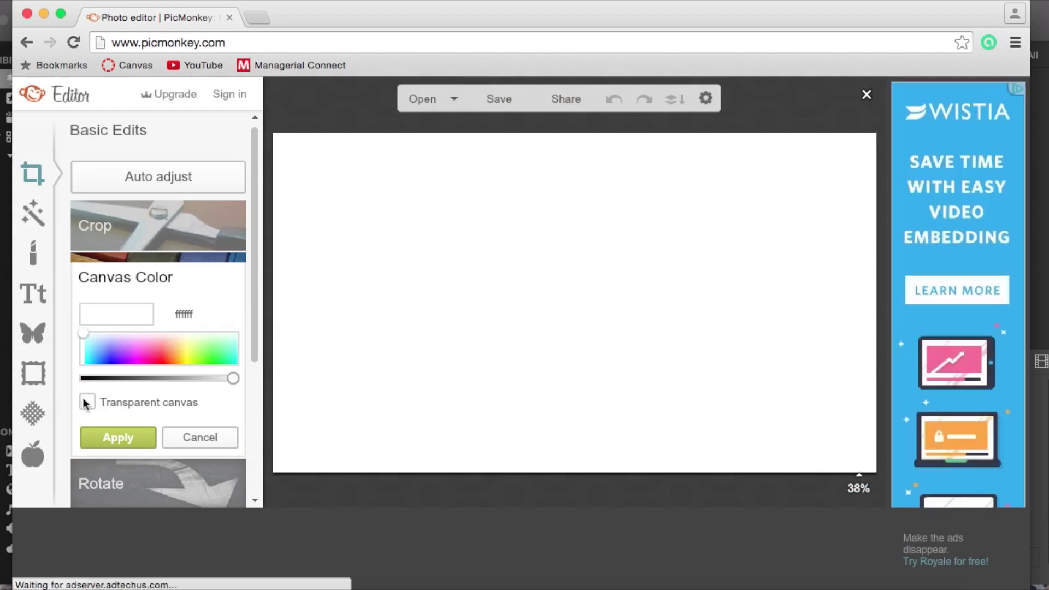
Make the canvas transparent and bring up the overlay options
left_click(87, 403)
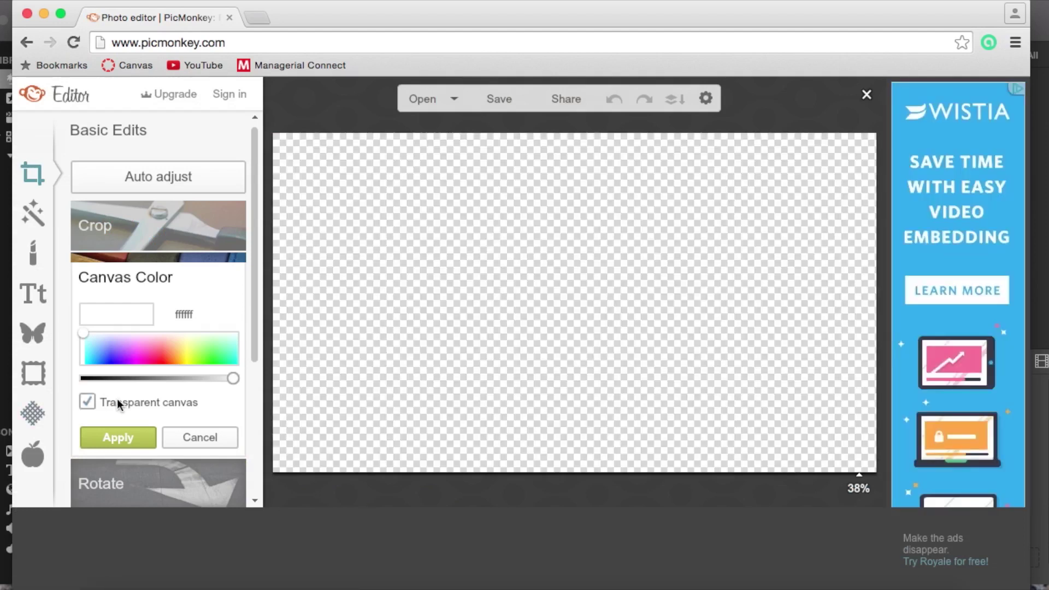
left_click(120, 437)
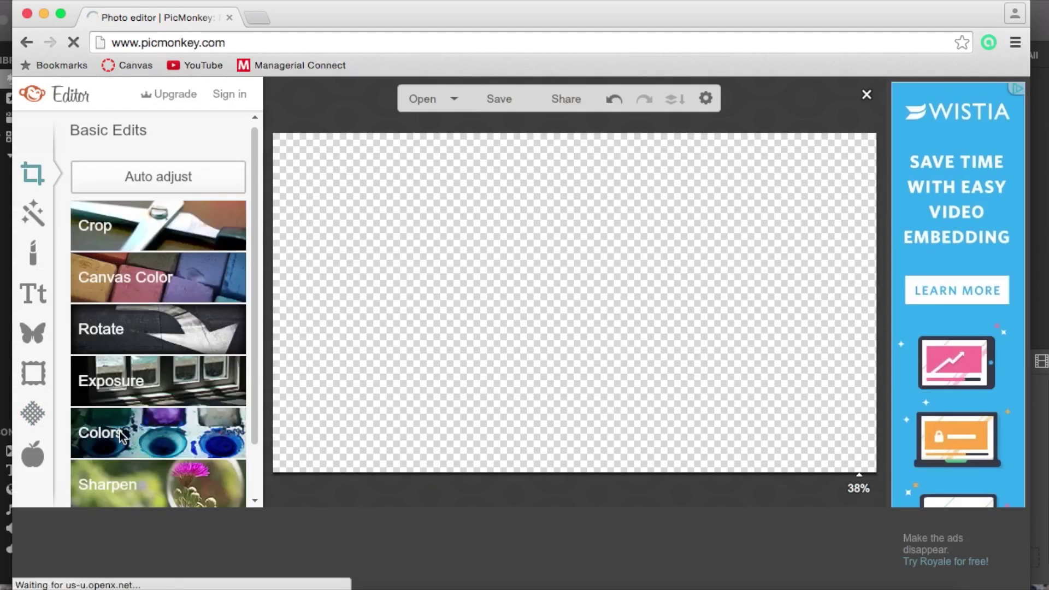
left_click(33, 331)
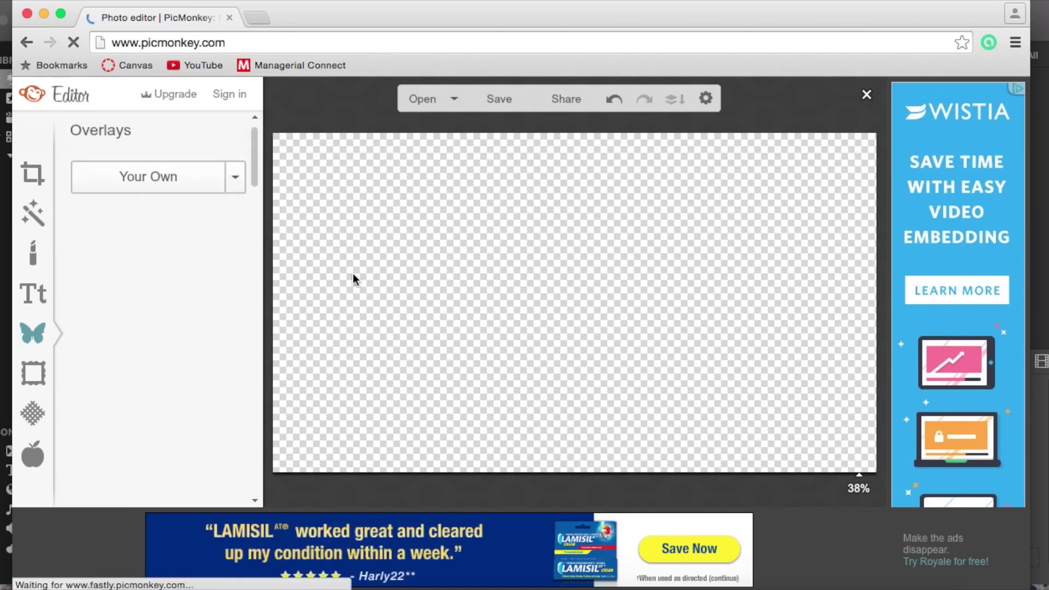
Add persons-0106.png as an overlay, enlarge it and move it to the top-left
left_click(148, 176)
left_click(751, 188)
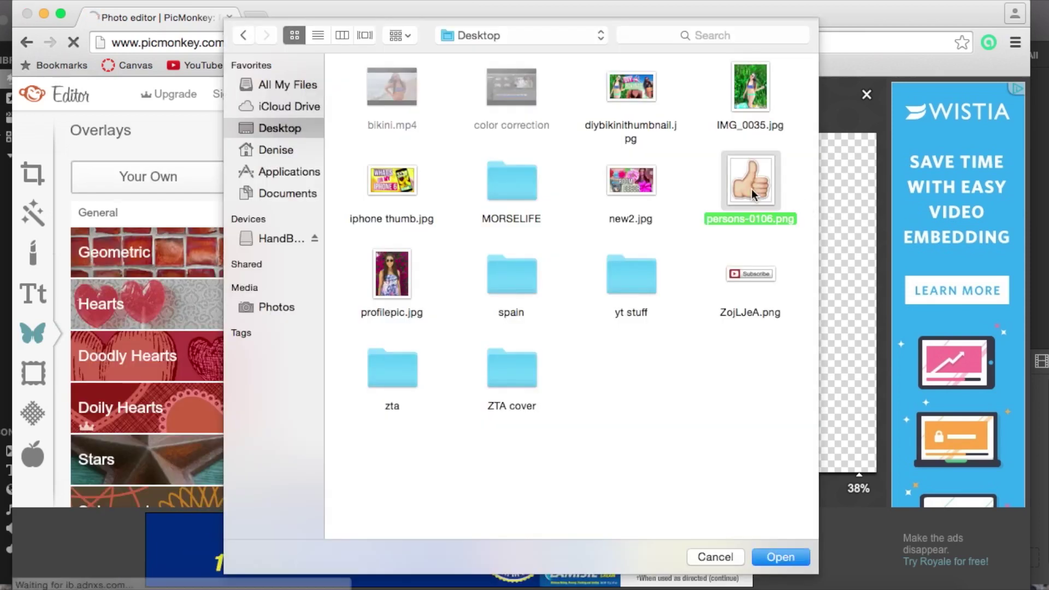
left_click(789, 560)
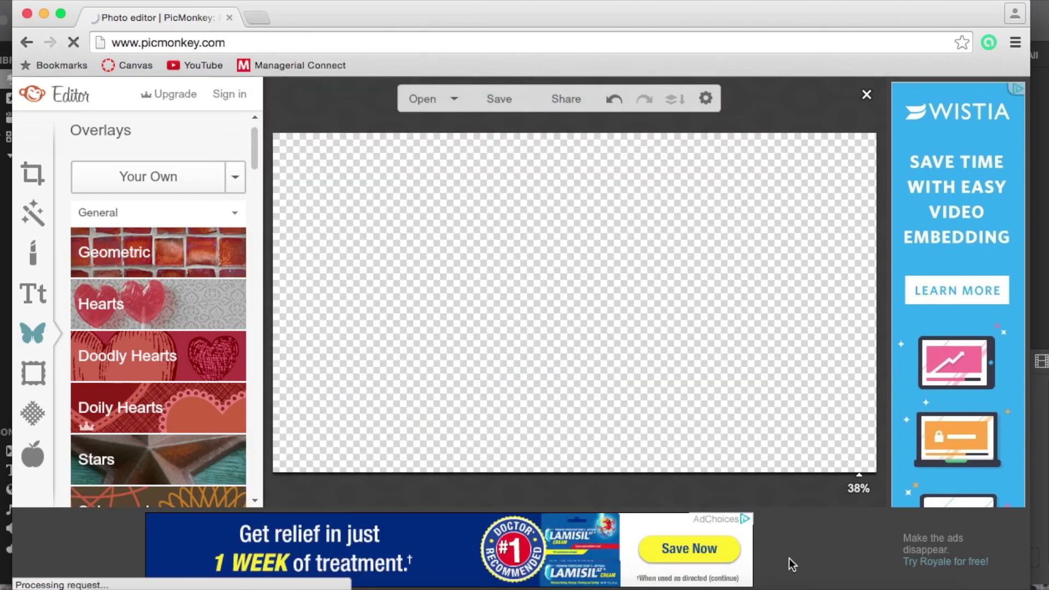
left_click_drag(533, 262, 455, 199)
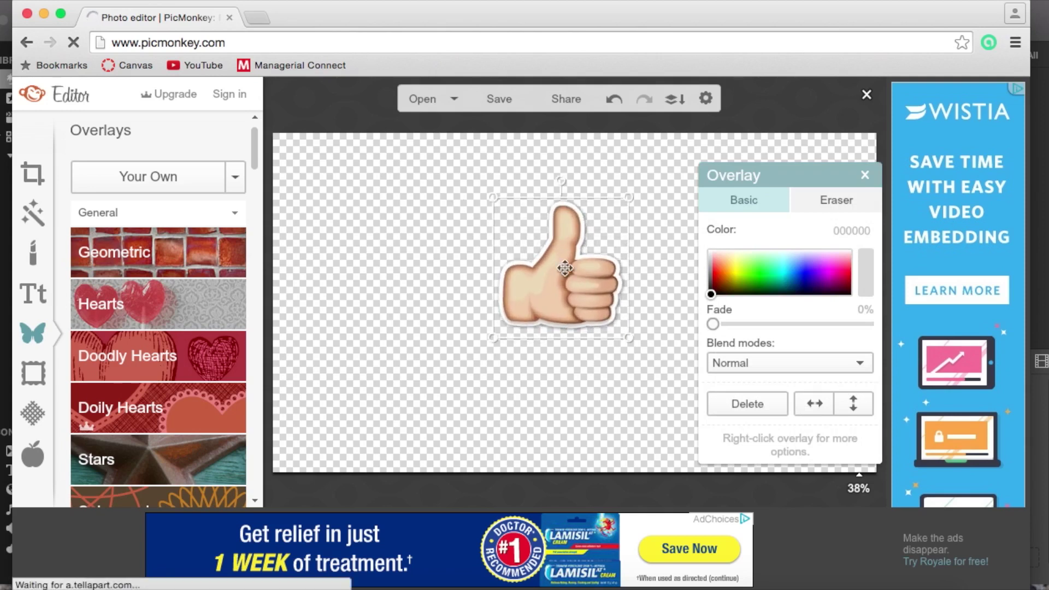
left_click_drag(565, 269, 344, 208)
left_click(864, 174)
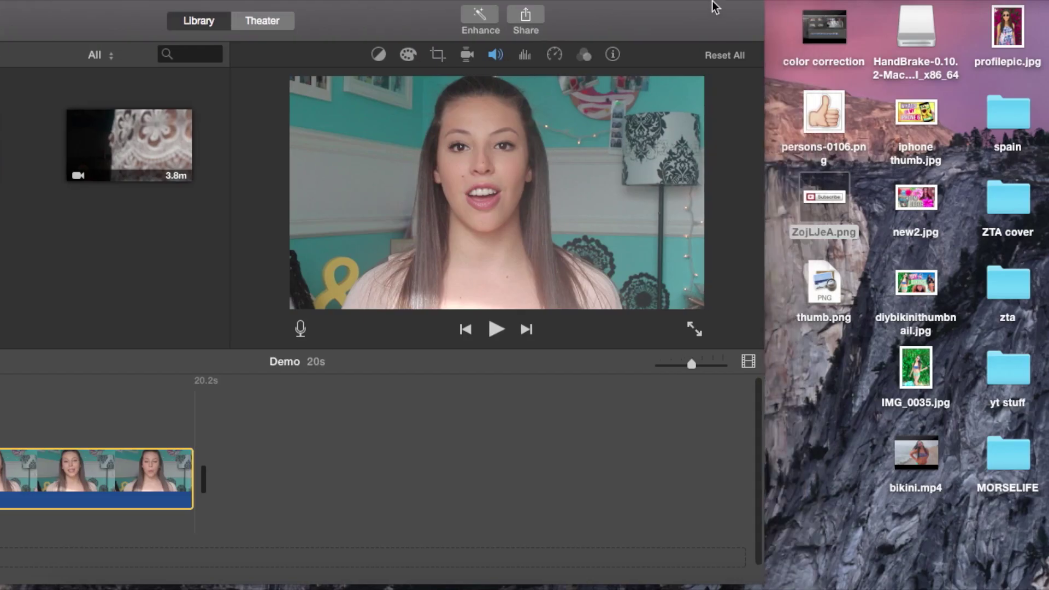
Drag thumb.png into the iMovie timeline as an overlay clip at 0.0s
left_click_drag(832, 124, 809, 131)
left_click_drag(824, 285, 407, 416)
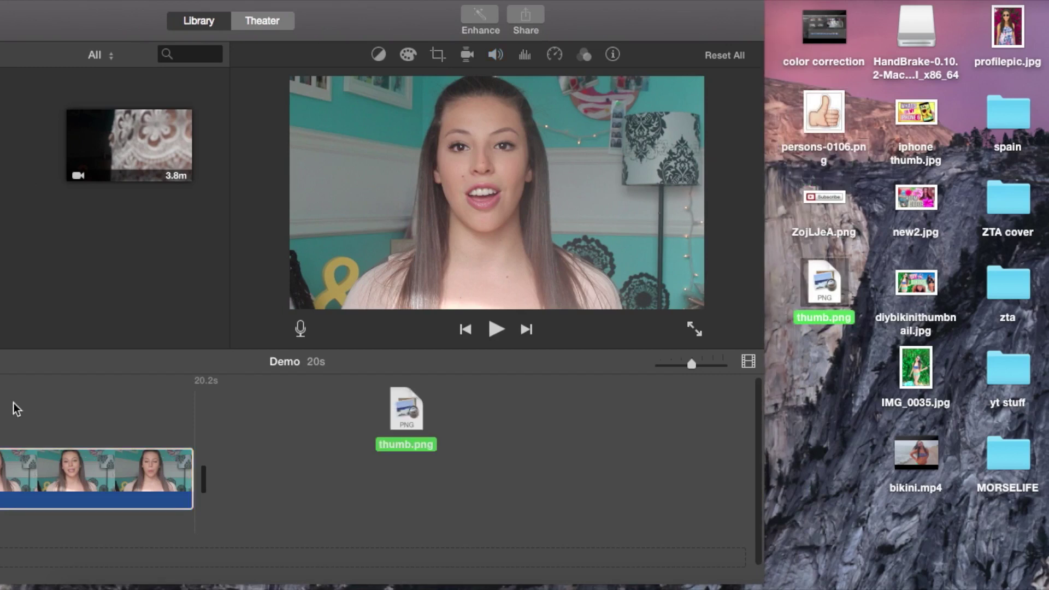
left_click_drag(16, 416, 2, 415)
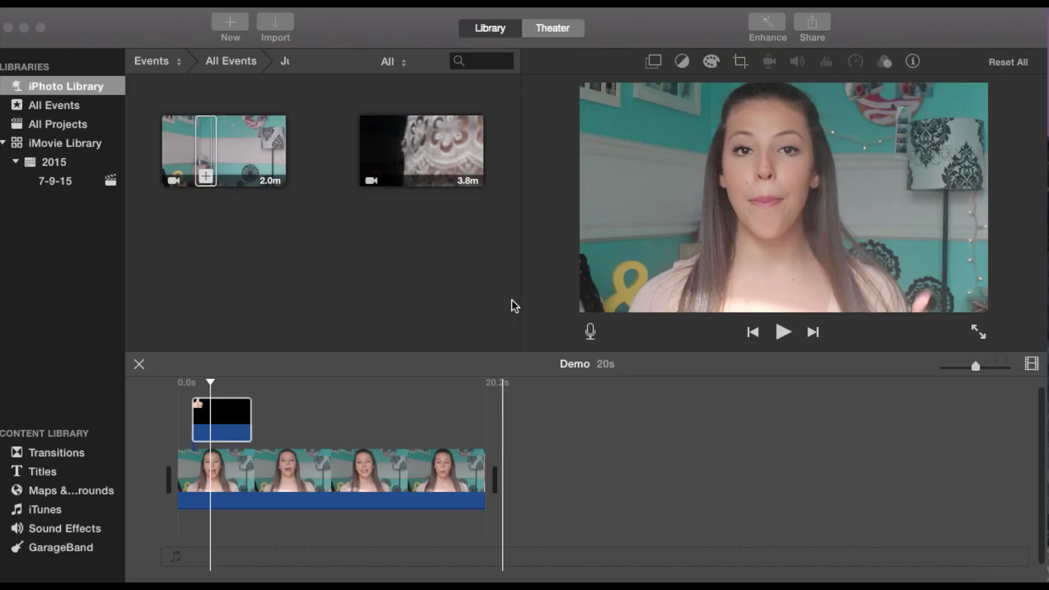
Set the thumbs-up cutaway's cropping style to Fit
left_click(239, 420)
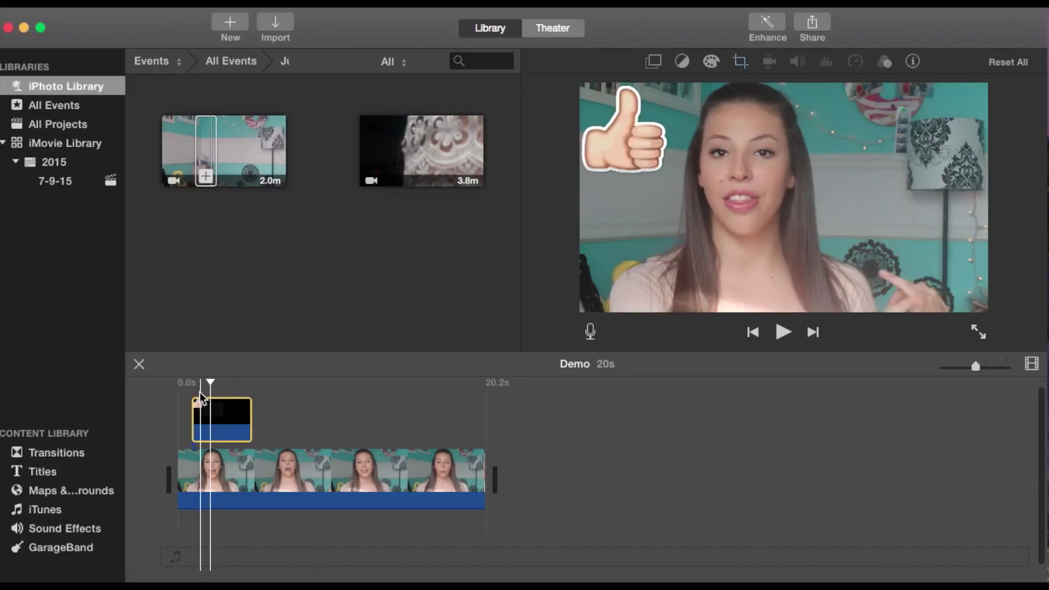
left_click(655, 62)
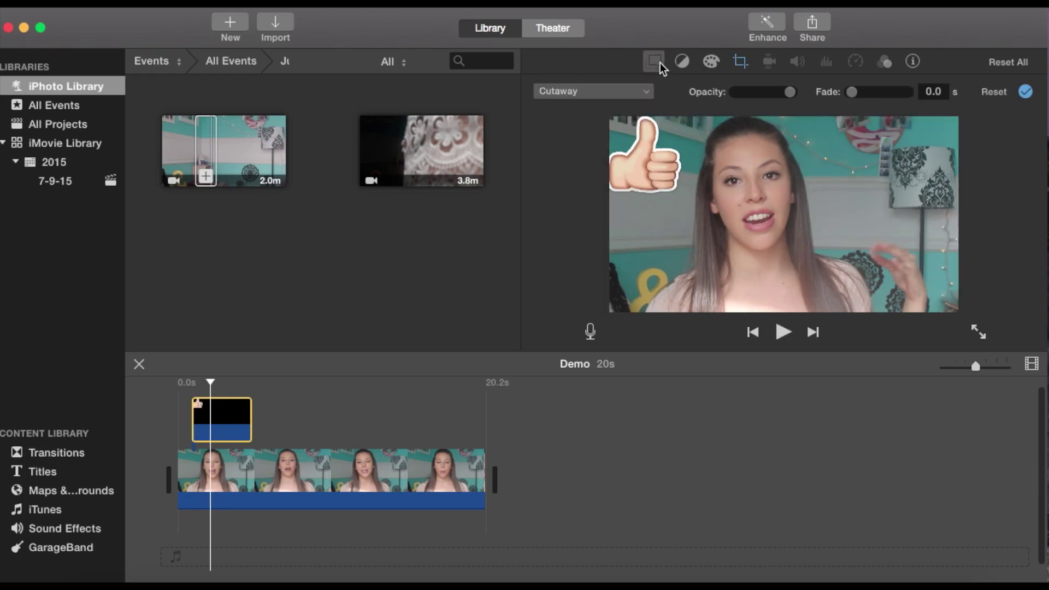
left_click(740, 61)
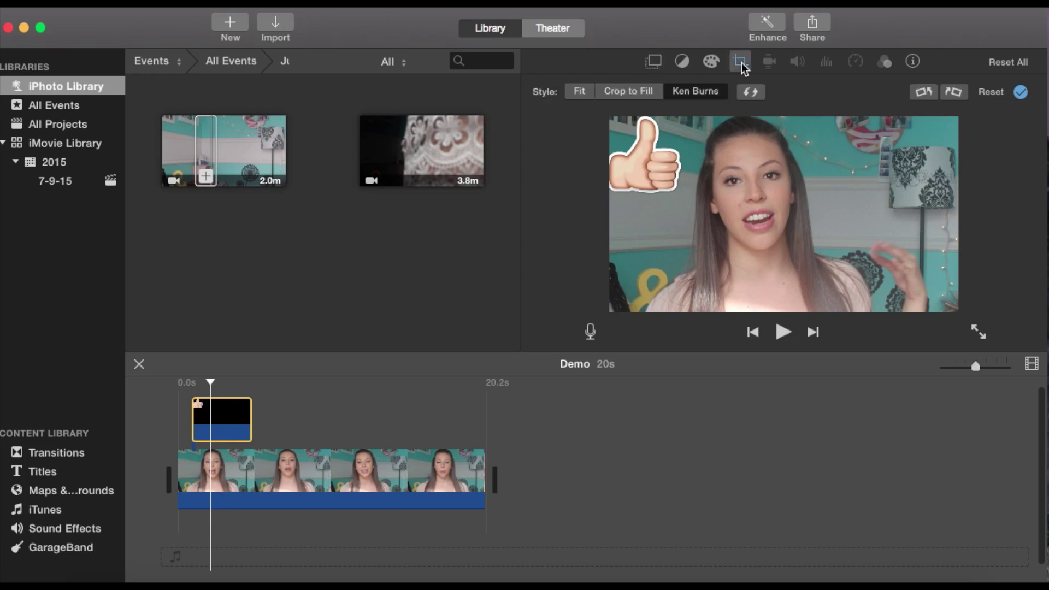
left_click(1020, 93)
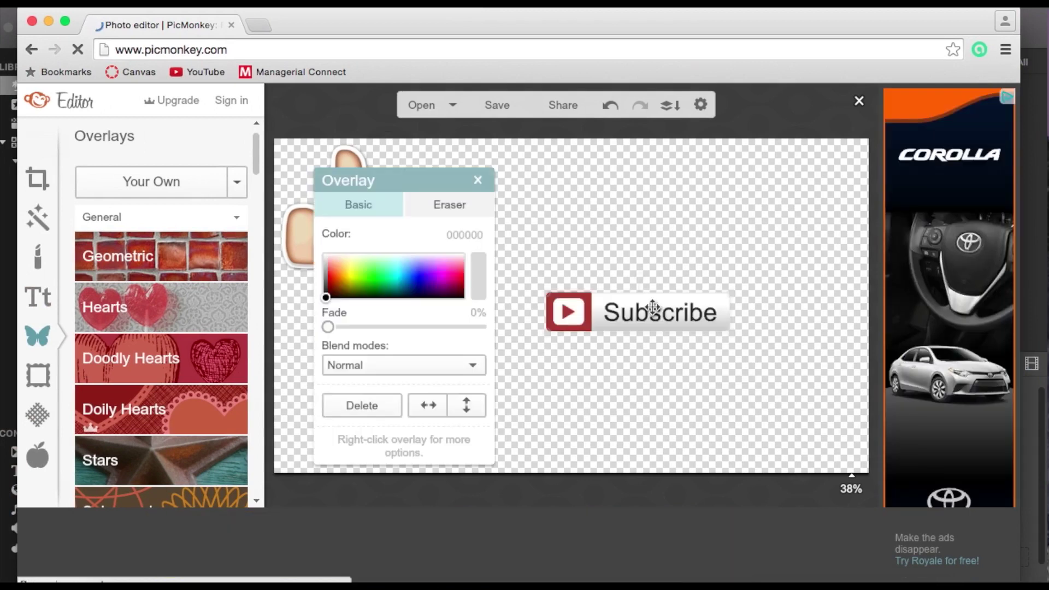
Place the Subscribe overlay at the canvas's lower right tilted about 30°, then select its cutaway clip
left_click_drag(654, 306, 758, 414)
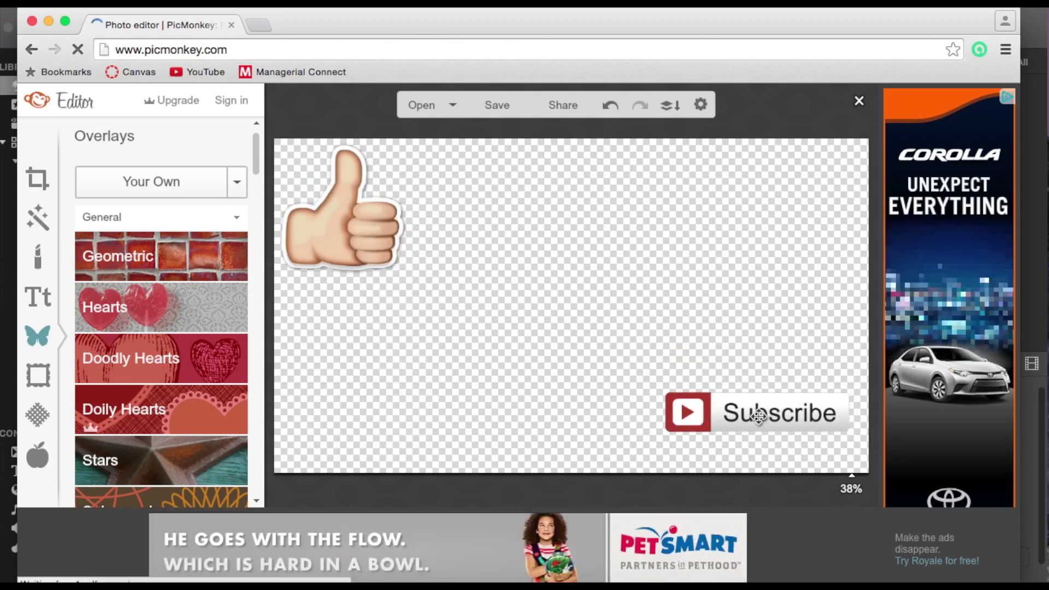
left_click(758, 414)
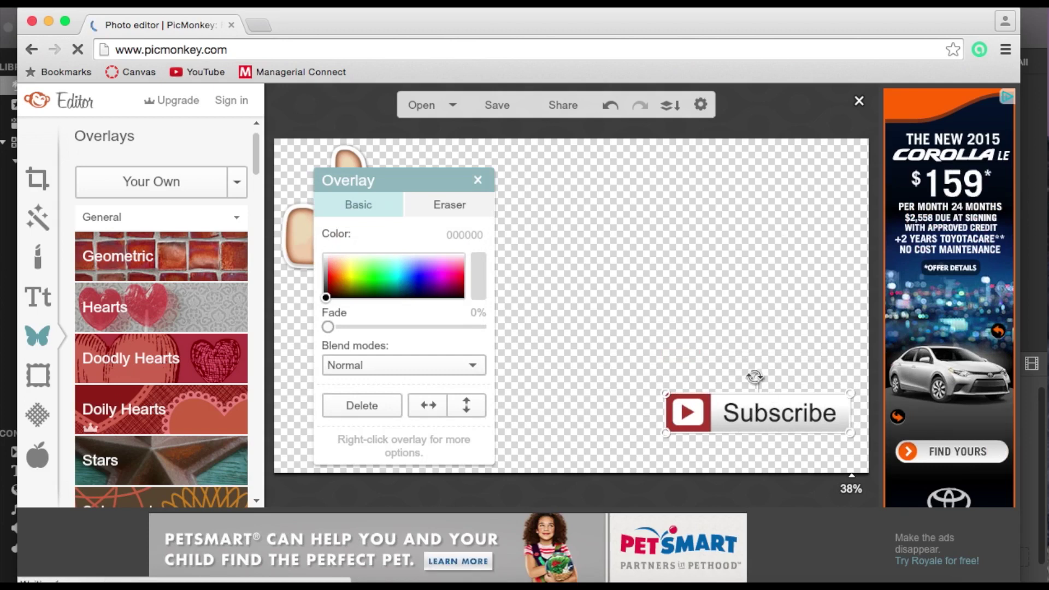
left_click_drag(755, 376, 732, 374)
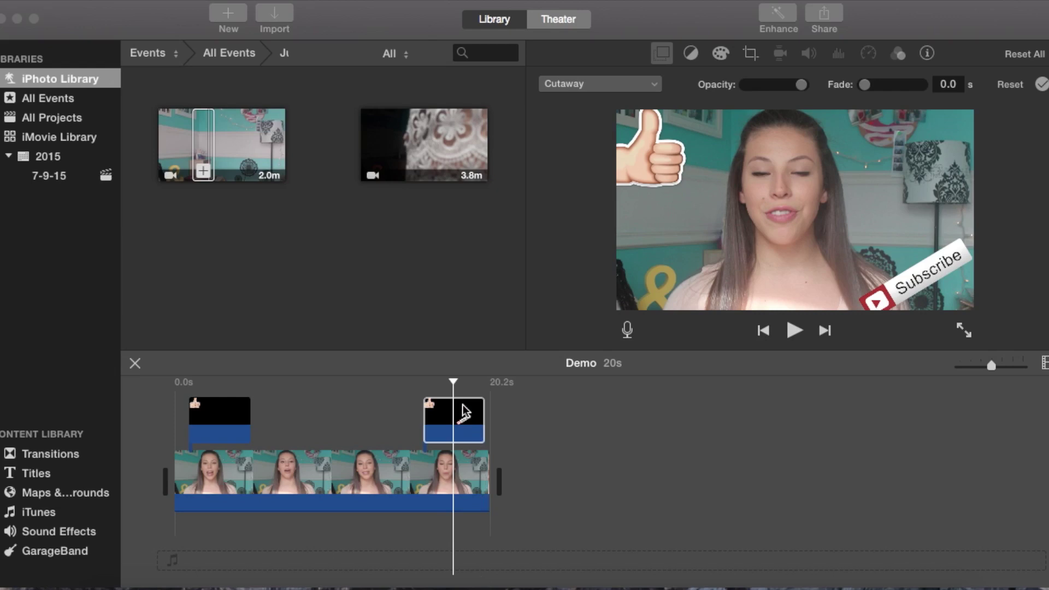
left_click(463, 410)
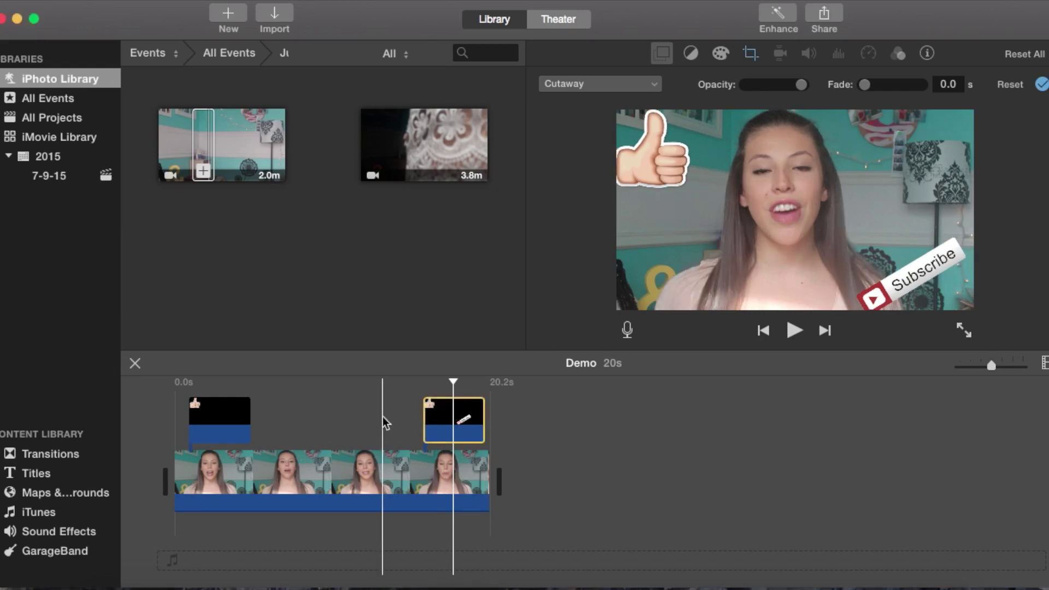
Move the Subscribe cutaway right after the thumbs-up clip and set its cropping to Fit
left_click_drag(457, 415, 286, 414)
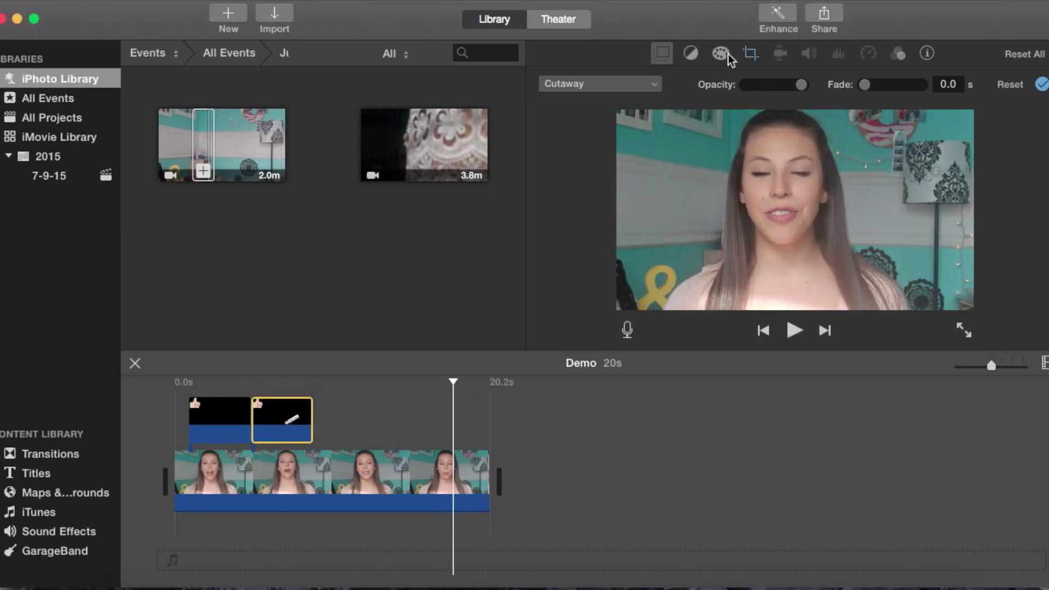
left_click(750, 53)
left_click(586, 84)
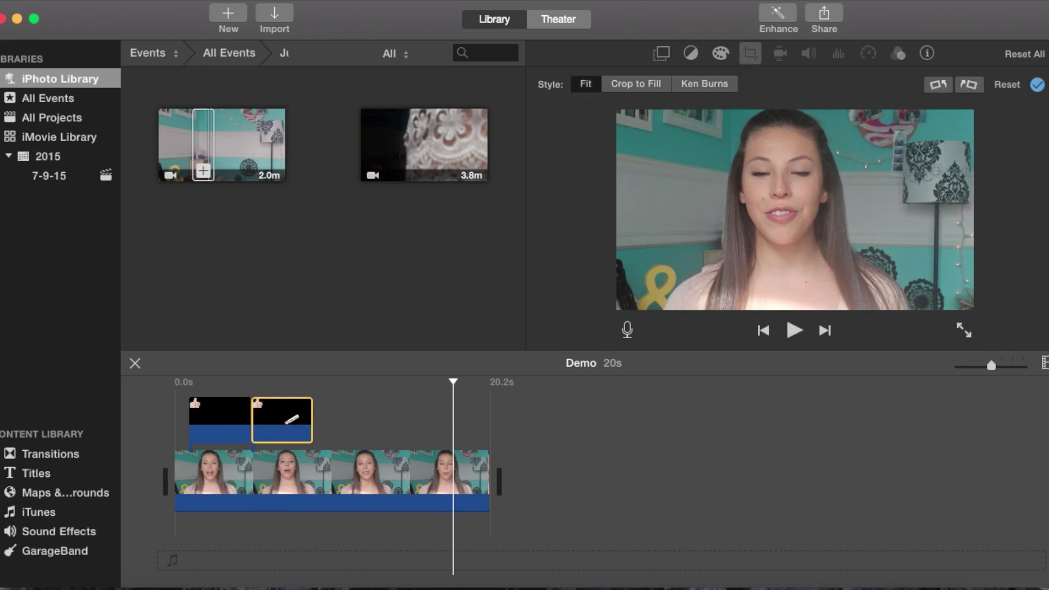
left_click(1037, 86)
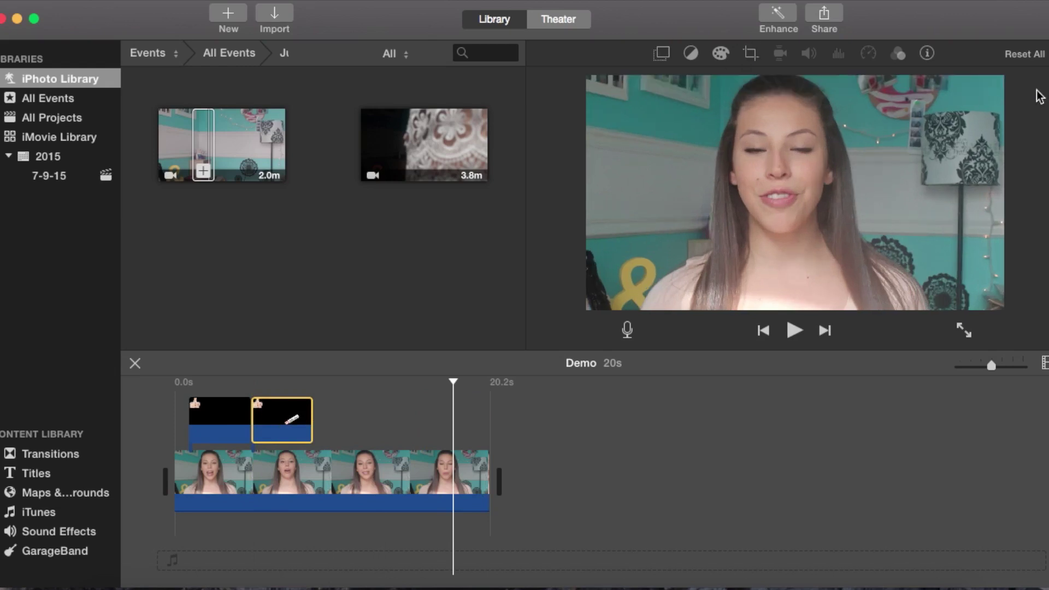
Play the project from the start to review both overlays
left_click(181, 382)
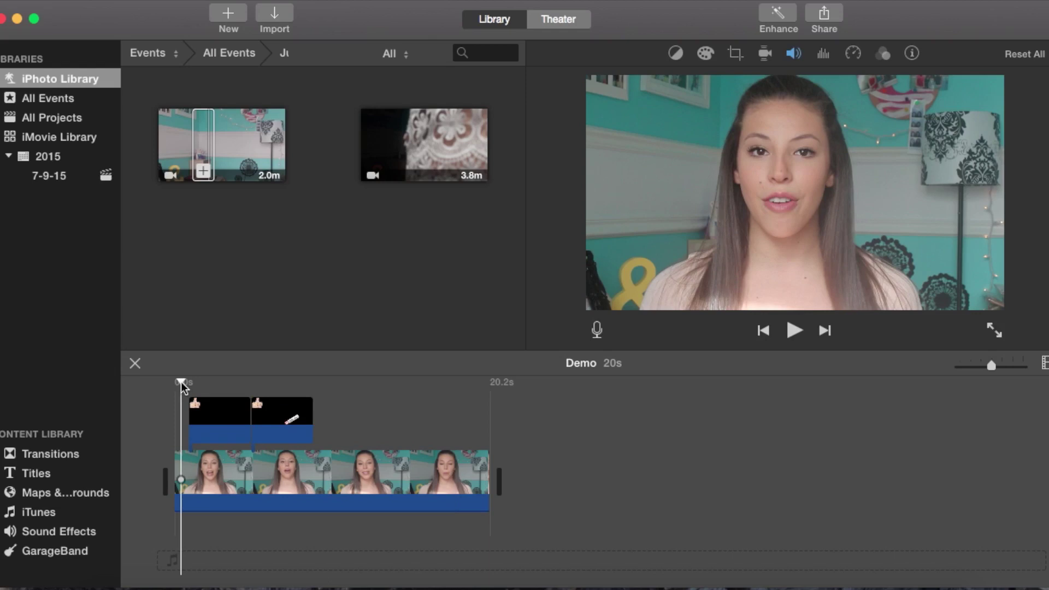
key("space")
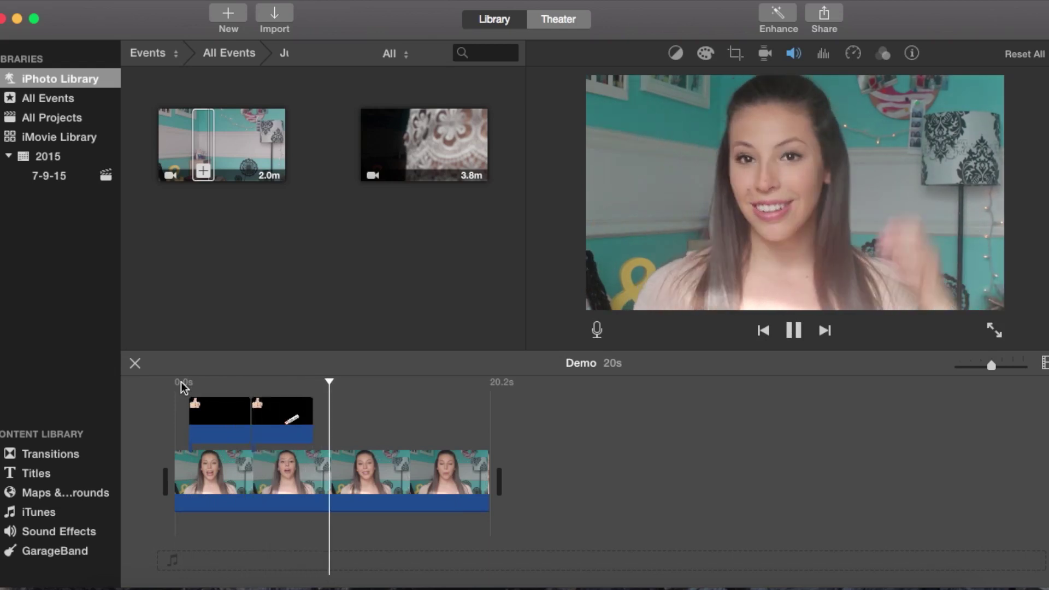
key("space")
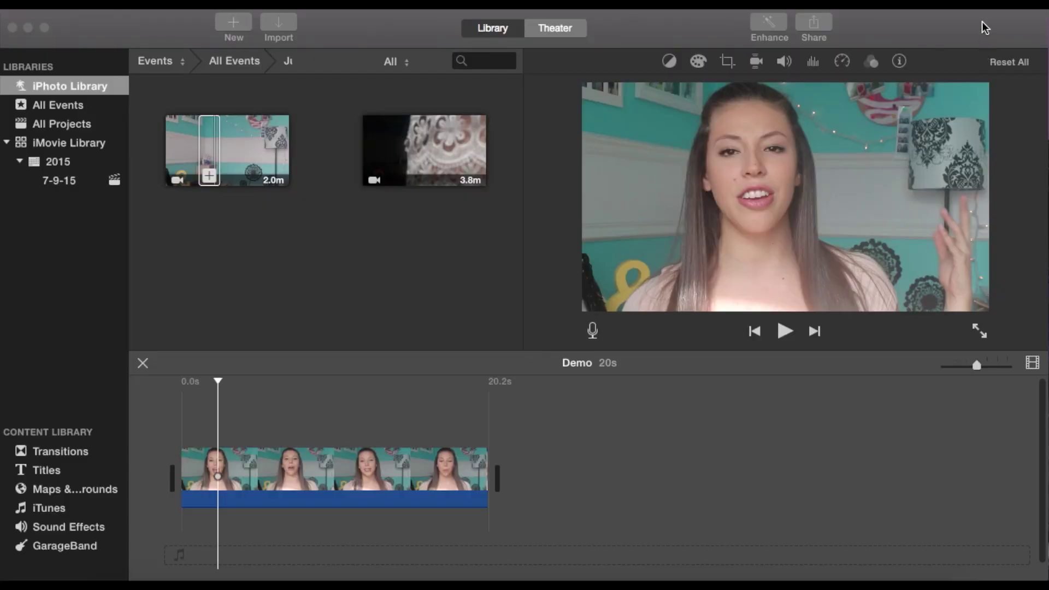
Drag persons-0106.png from the desktop onto the timeline above the main clip
left_click_drag(985, 27, 734, 27)
left_click_drag(817, 123, 31, 416)
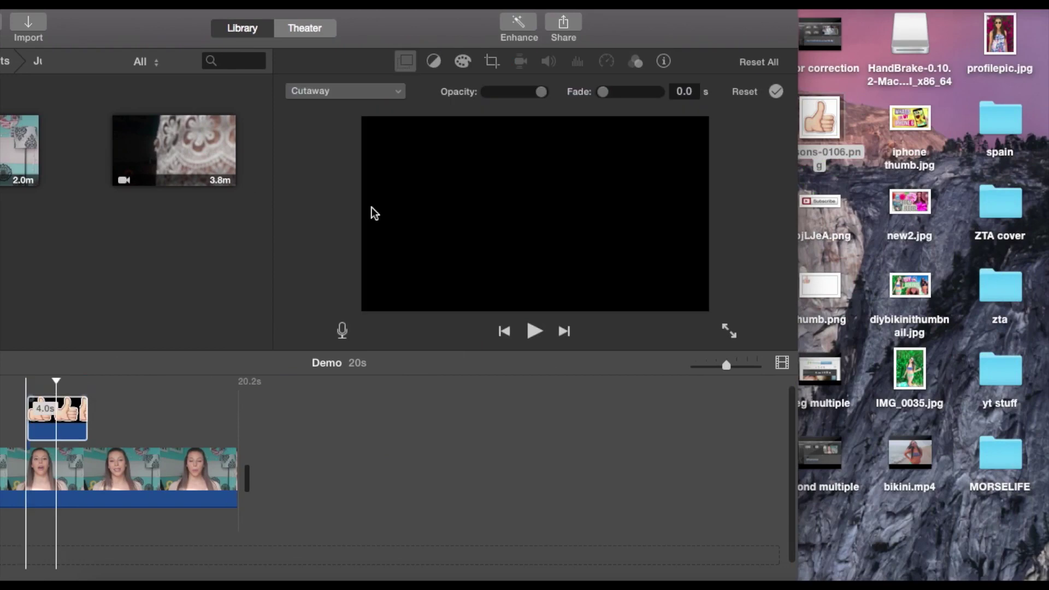
left_click_drag(428, 33, 673, 28)
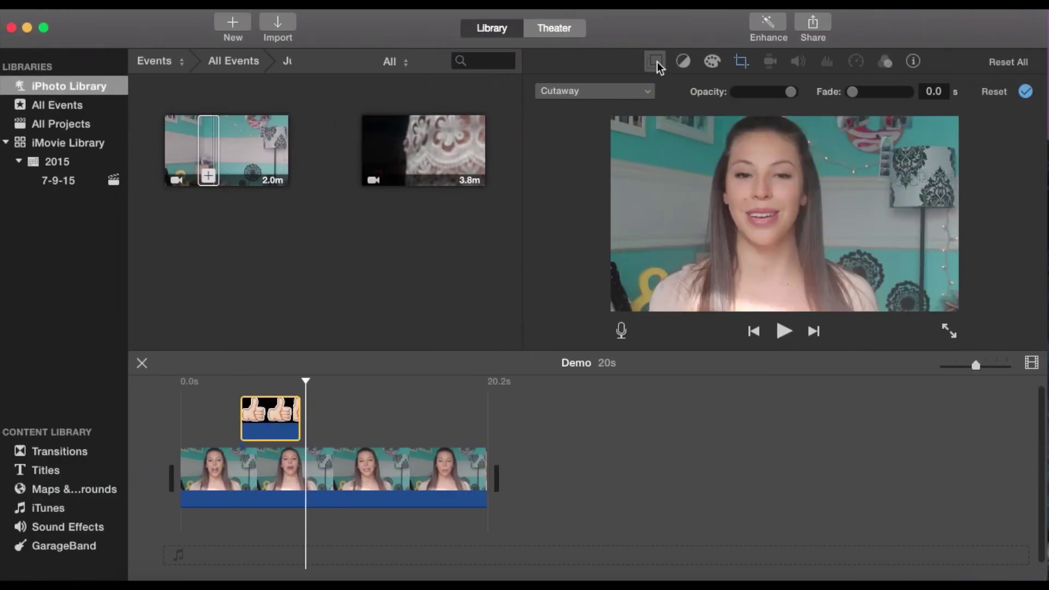
Set the thumbs-up overlay to Picture in Picture with a 0 s dissolve
left_click(656, 62)
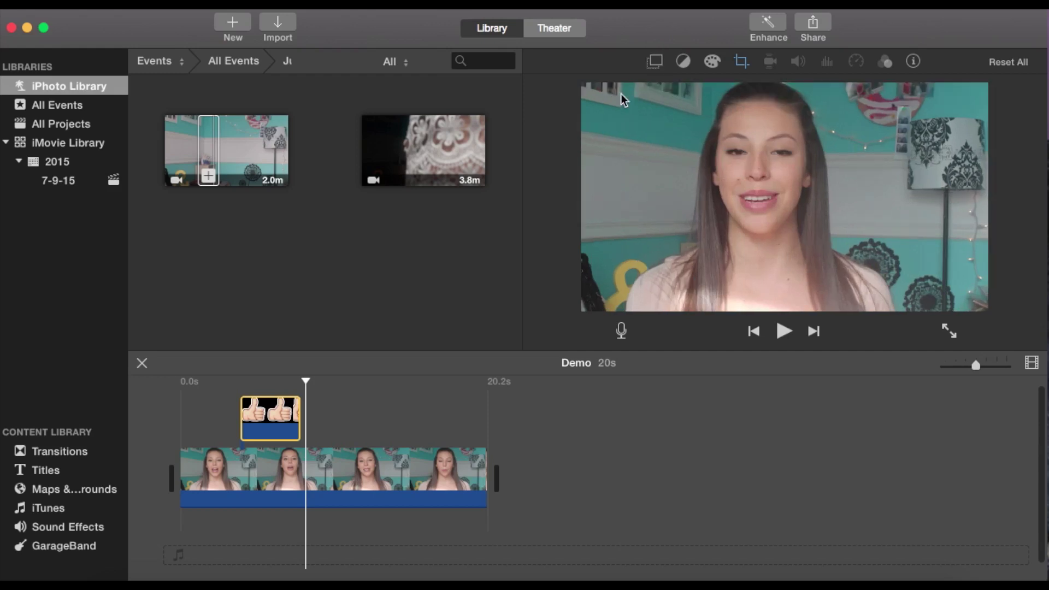
left_click(653, 62)
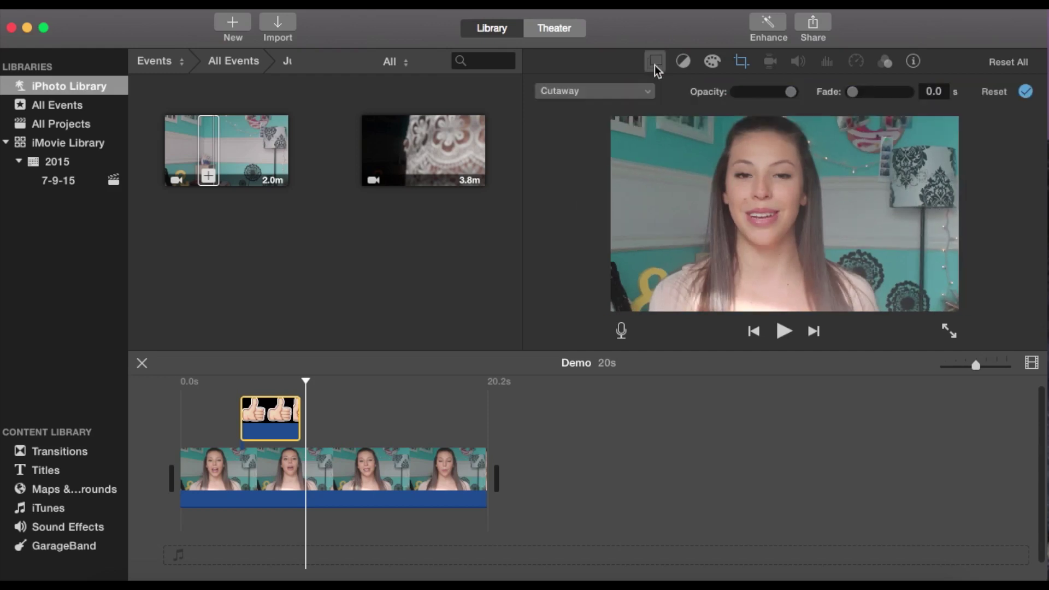
left_click(642, 97)
left_click(611, 150)
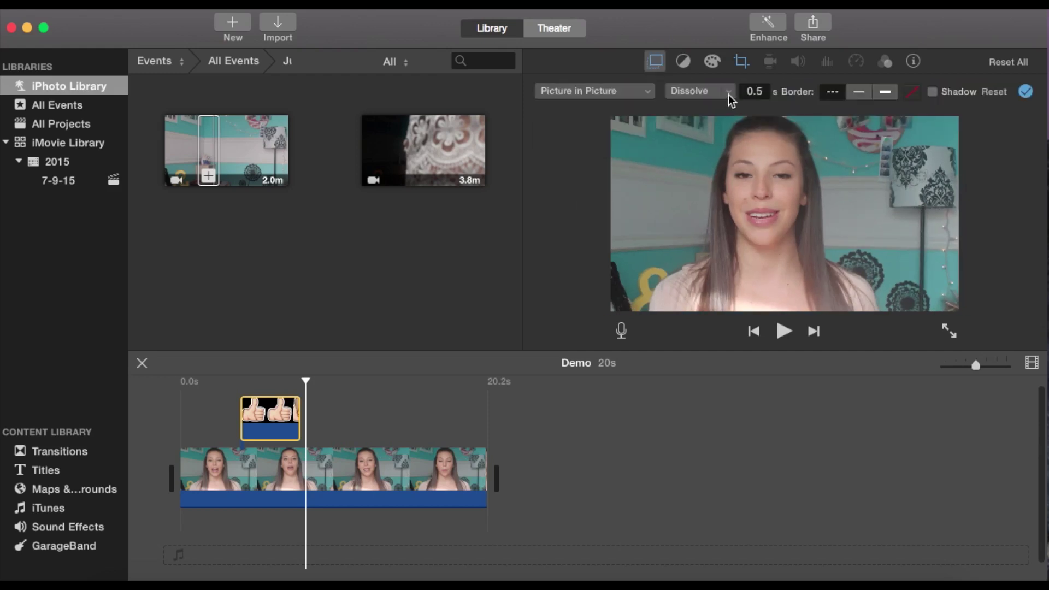
double_click(755, 93)
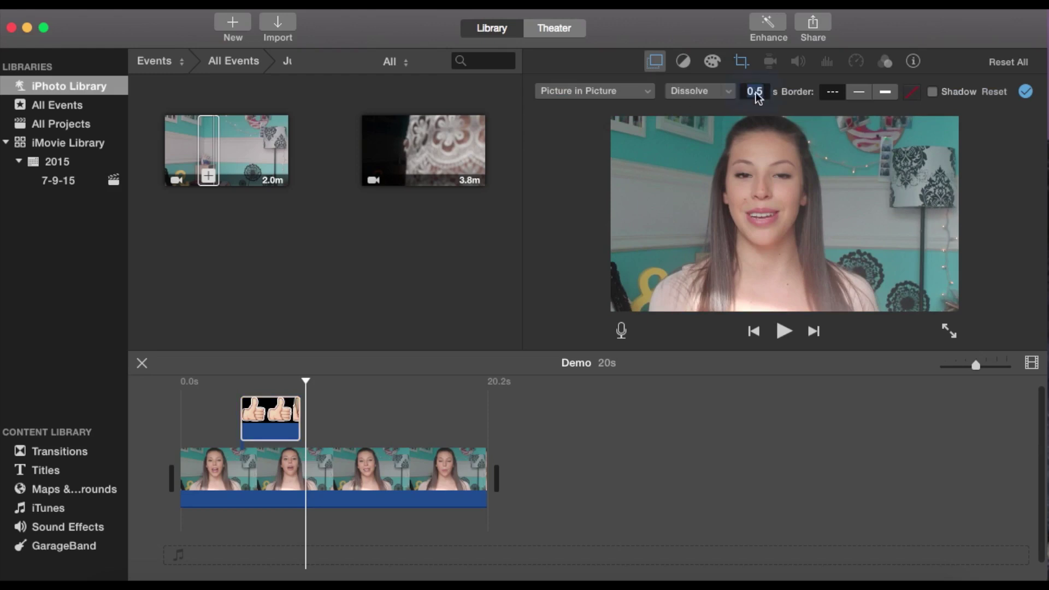
key("BackSpace")
left_click(1026, 92)
Set the thumbs-up clip's cropping to Fit and confirm its overlay settings
left_click(741, 62)
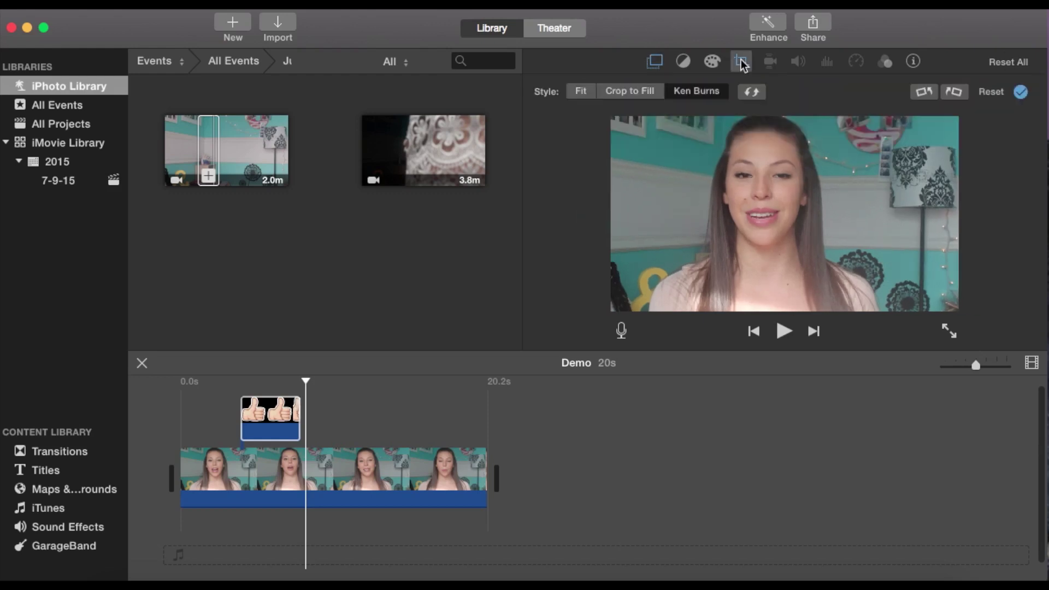
left_click(579, 92)
left_click(1020, 92)
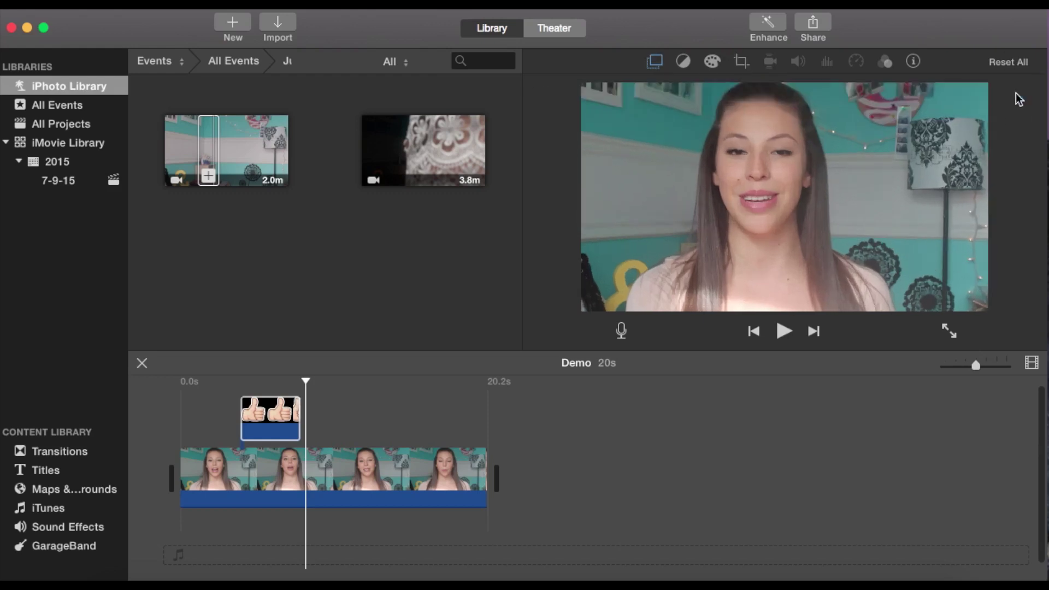
left_click(274, 415)
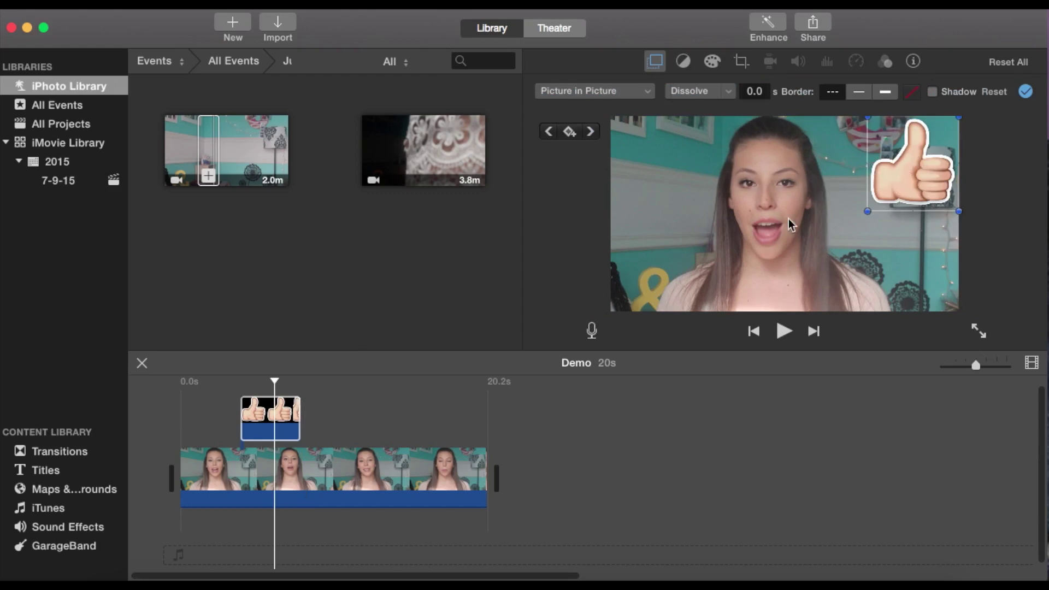
left_click(1025, 92)
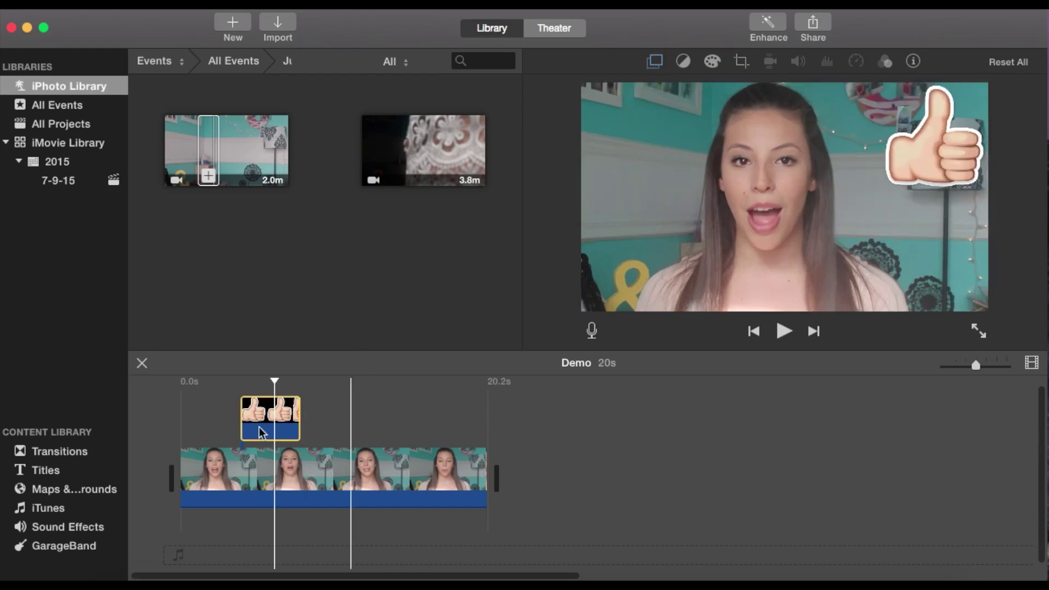
Put the playhead at the thumbs-up clip's start and reopen its picture-in-picture settings
left_click(240, 386)
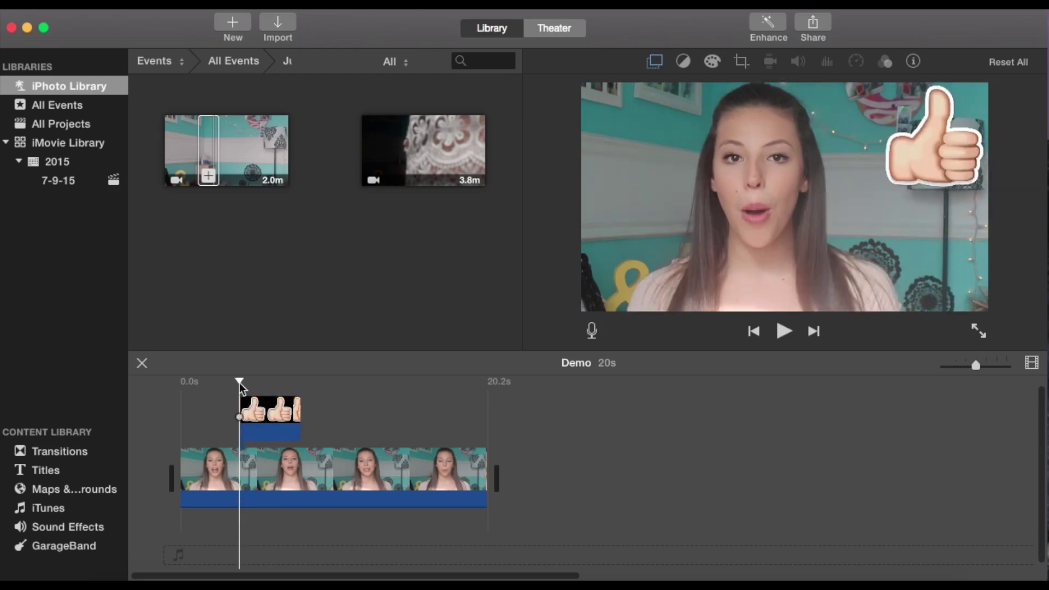
left_click(244, 407)
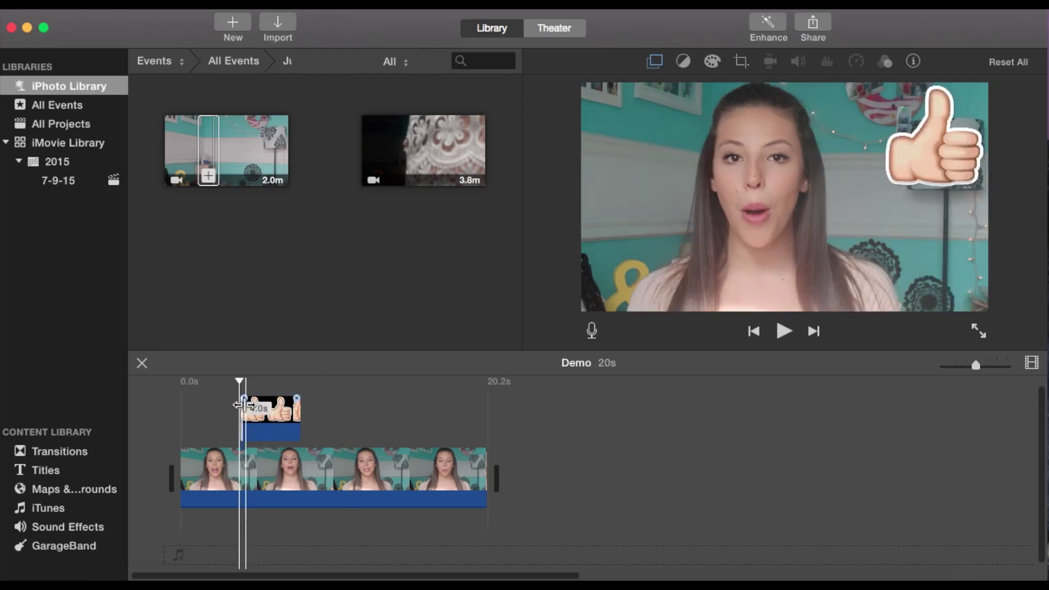
left_click(246, 411)
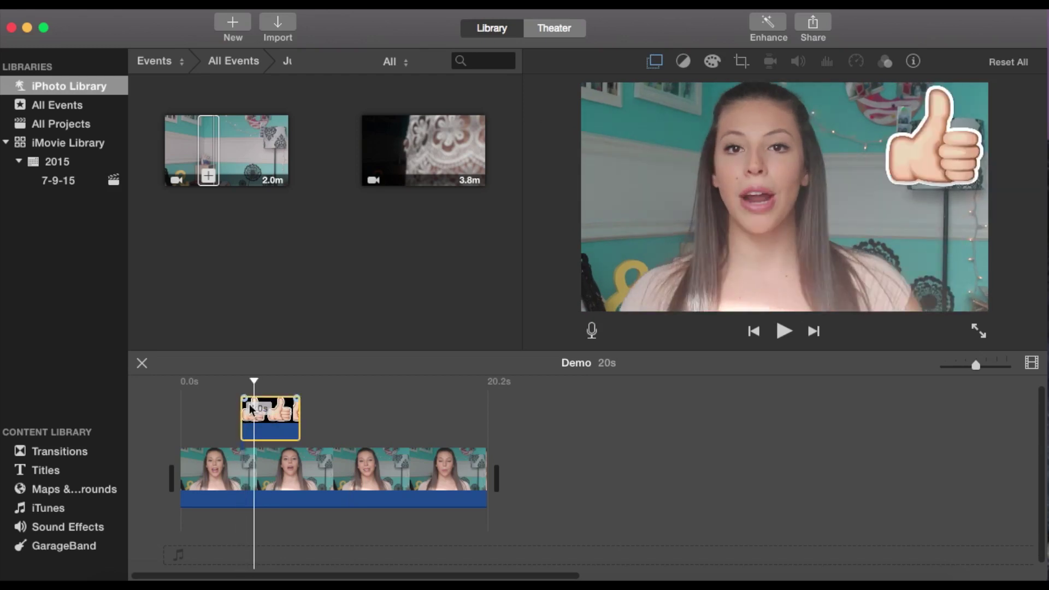
left_click(654, 62)
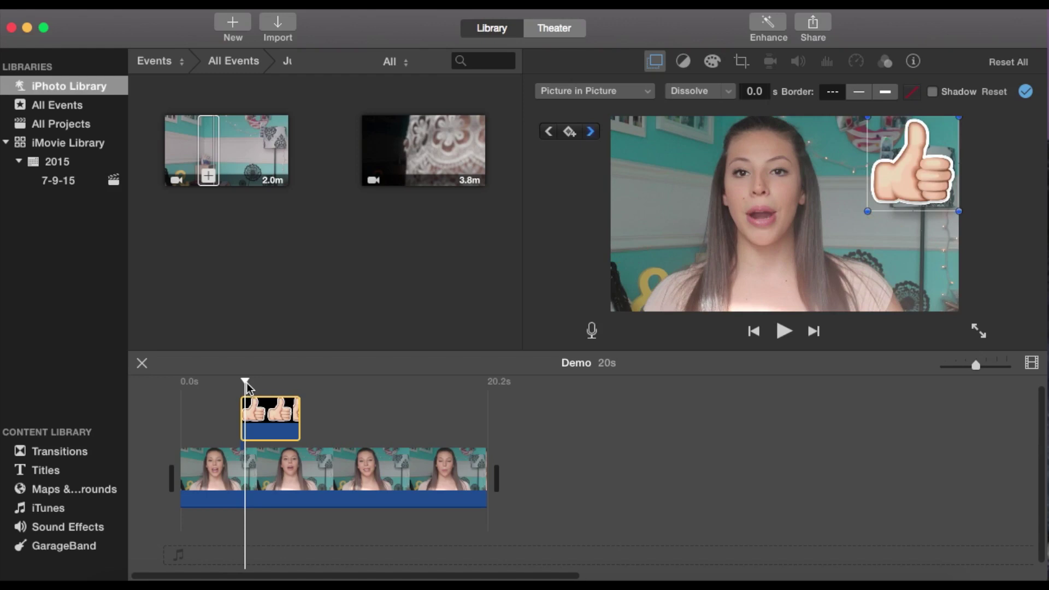
Add a second keyframe nudging the thumbs-up overlay slightly left and down, then preview it
key("space")
key("space")
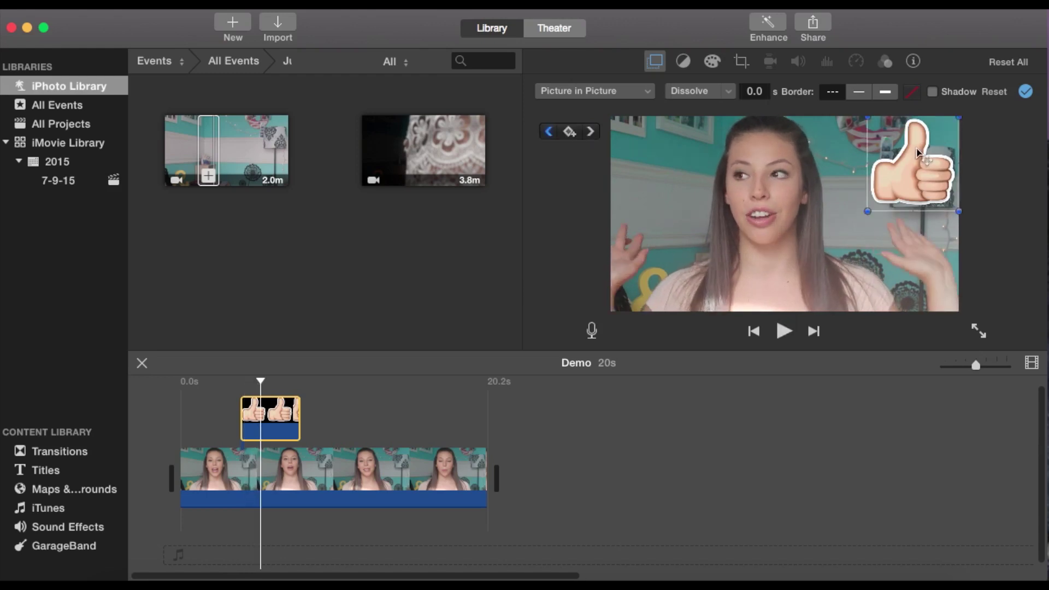
left_click_drag(918, 153, 904, 164)
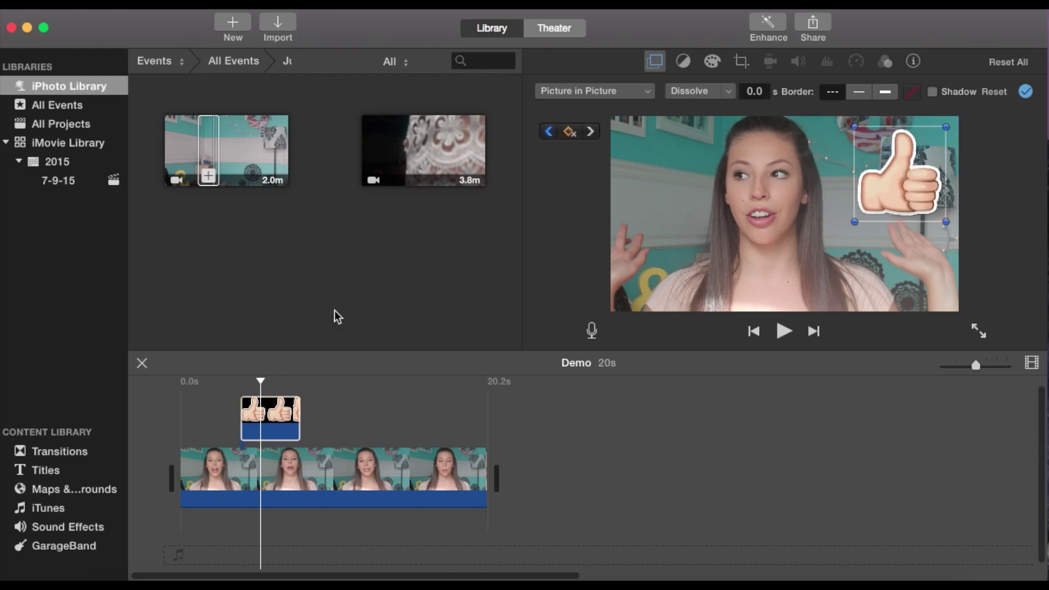
left_click(267, 386)
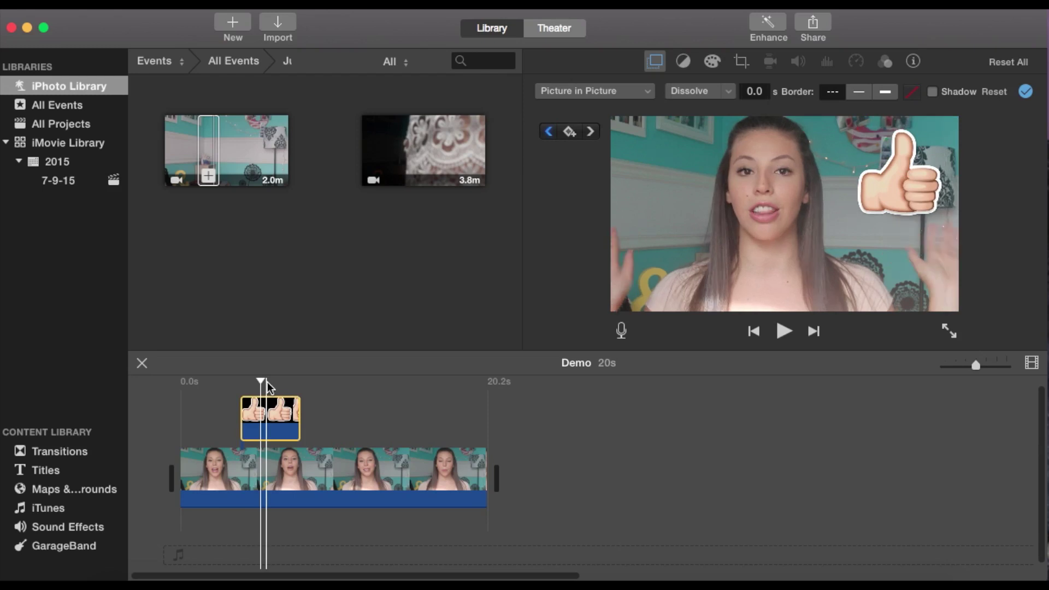
key("space")
key("space")
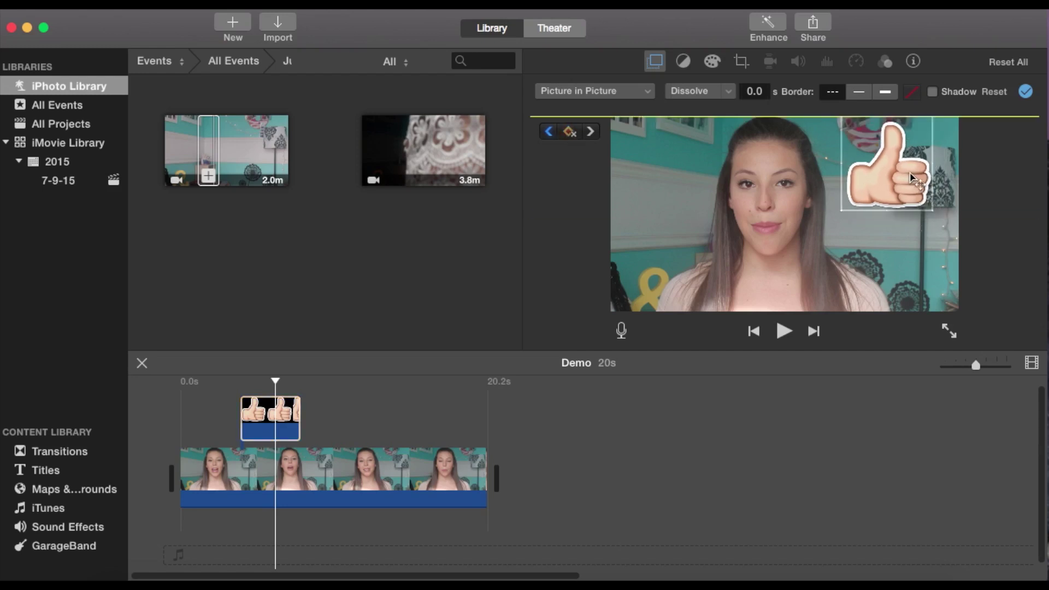
Move the thumbs-up overlay past the video's right edge and play back its slide-off animation
left_click(304, 389)
key("space")
key("space")
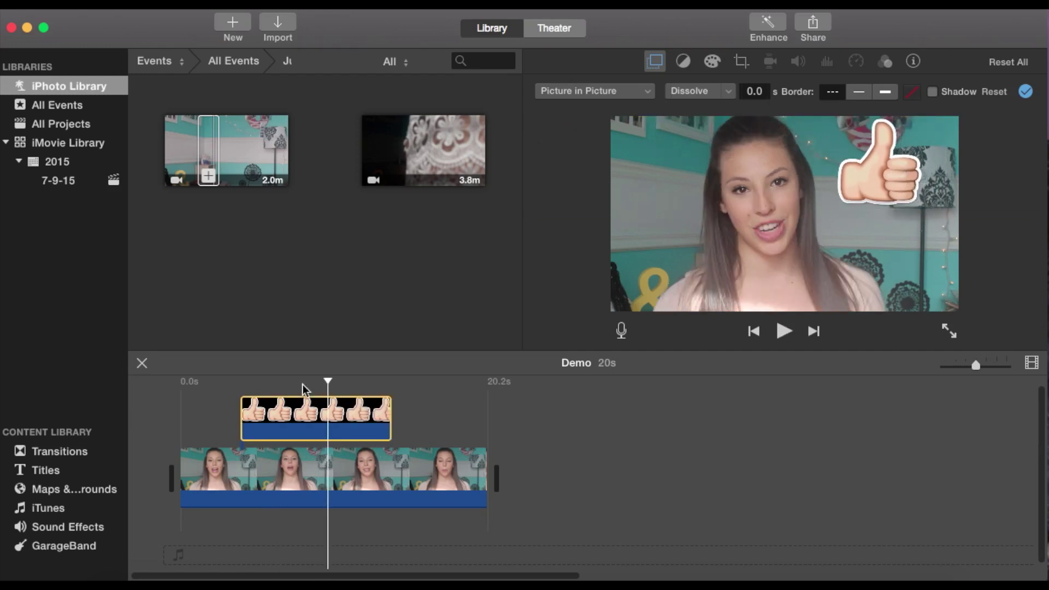
mouse_move(606, 136)
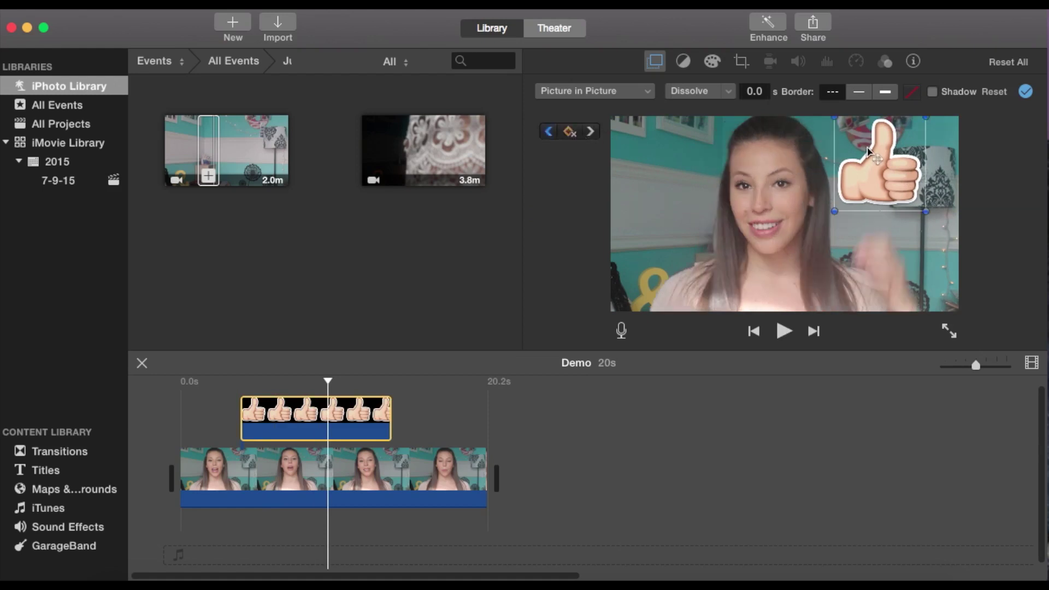
left_click_drag(867, 151, 1000, 270)
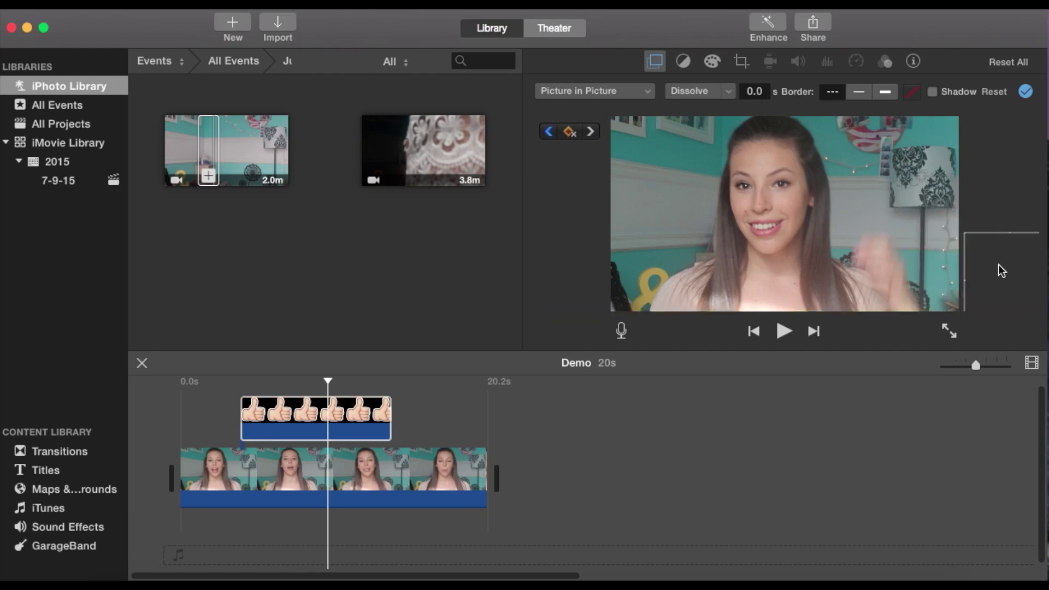
left_click(238, 385)
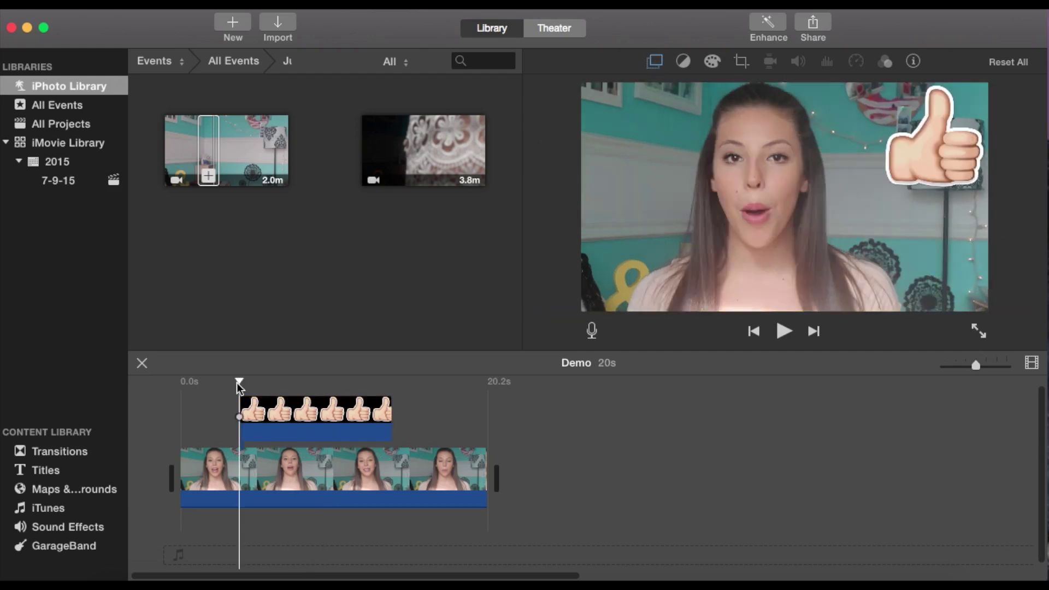
key("space")
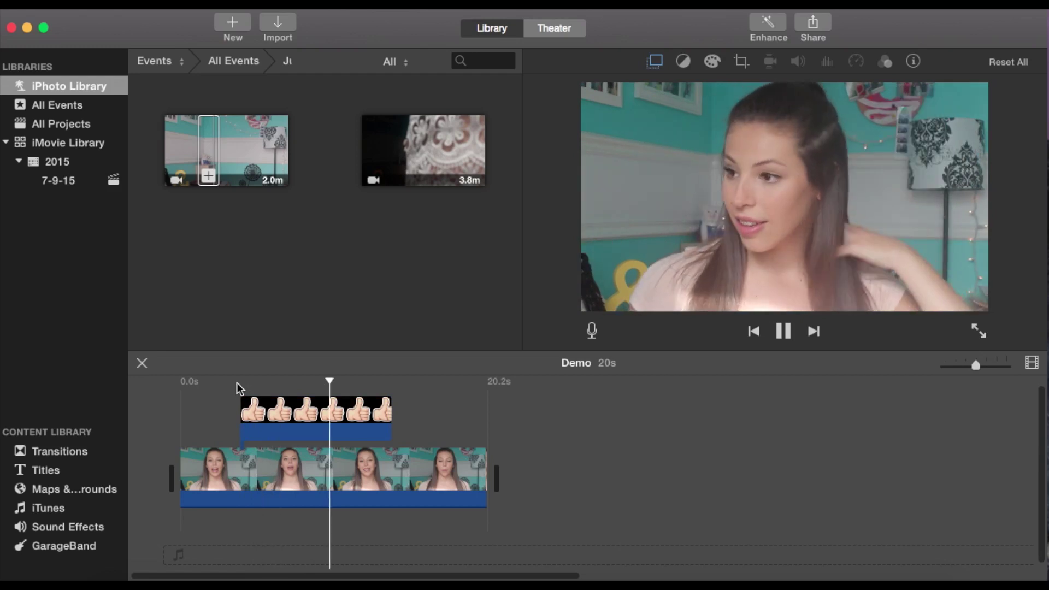
key("space")
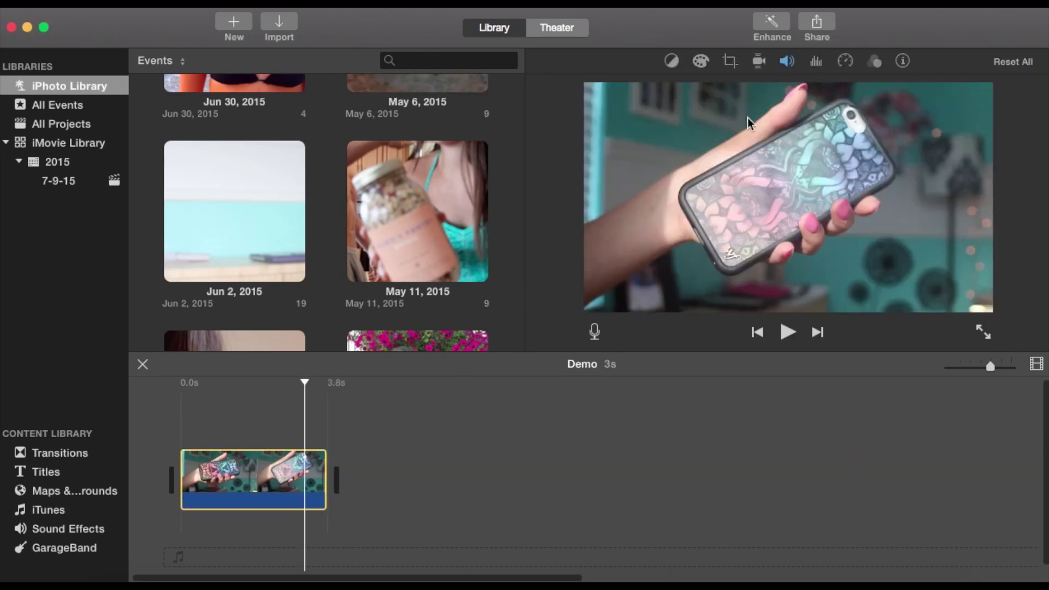
Switch the phone clip's crop to Ken Burns and resize and position the Start framing on the left
left_click(732, 62)
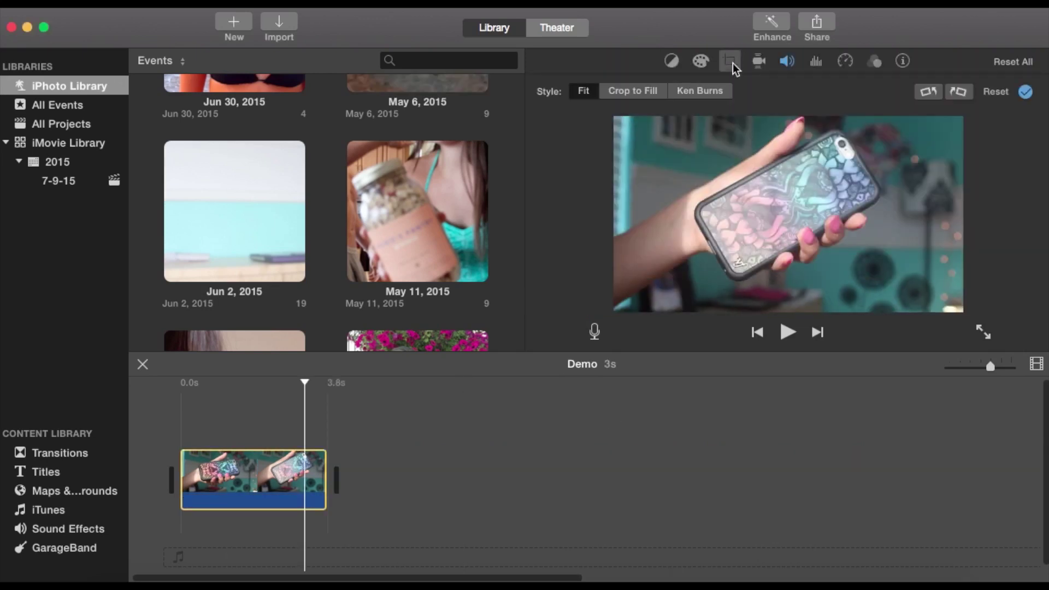
left_click(702, 92)
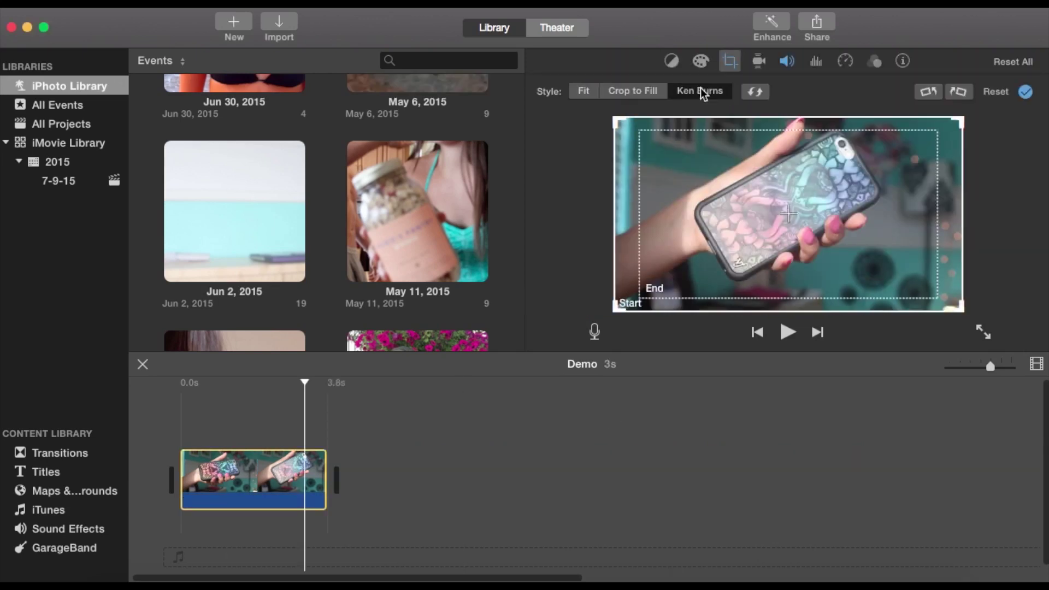
left_click(669, 204)
left_click_drag(622, 302, 661, 273)
left_click_drag(960, 119, 936, 129)
left_click_drag(881, 245, 845, 252)
left_click_drag(928, 236, 967, 226)
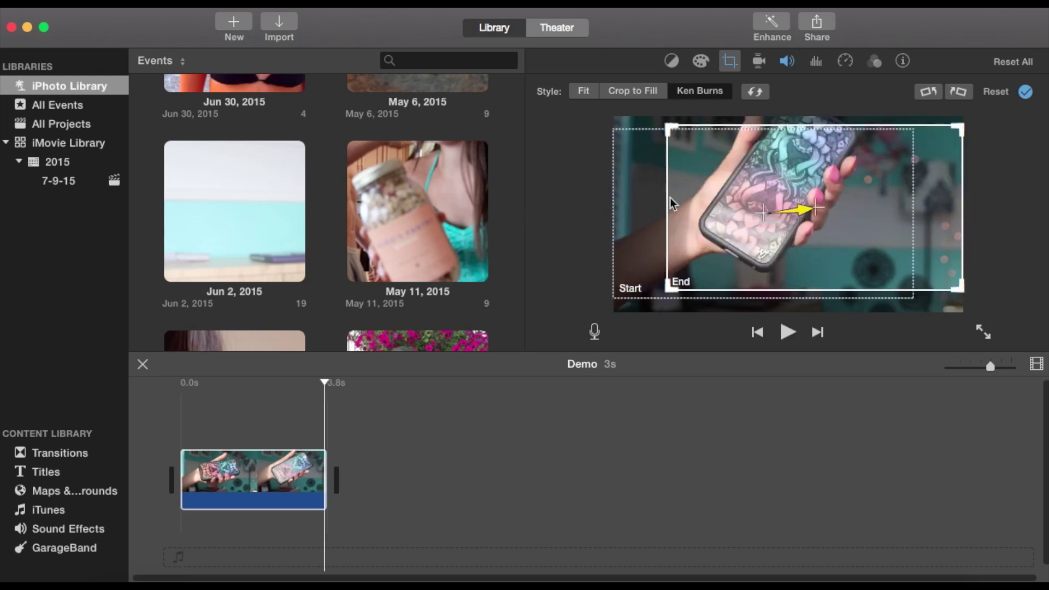
left_click_drag(645, 195, 645, 189)
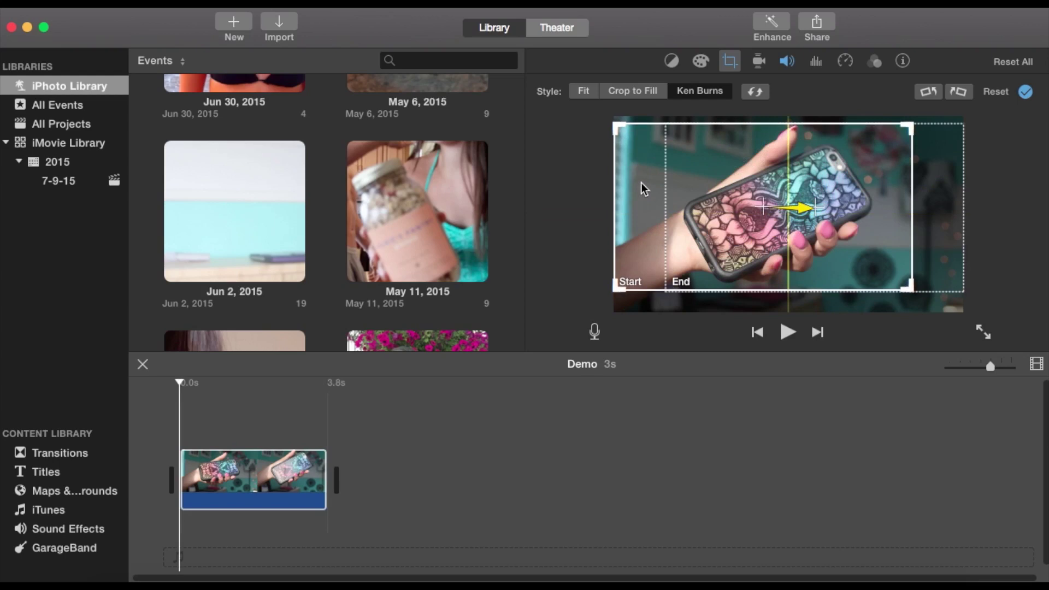
left_click_drag(904, 293, 884, 274)
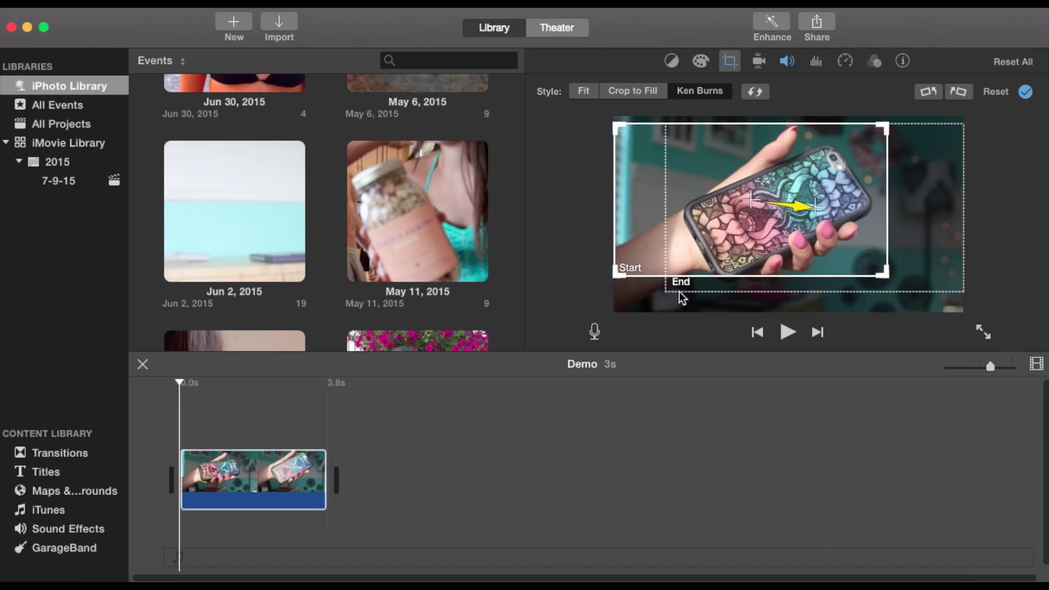
Shrink the End framing on the right, apply the pan, and play it from the clip start
left_click(677, 289)
left_click_drag(667, 288, 691, 271)
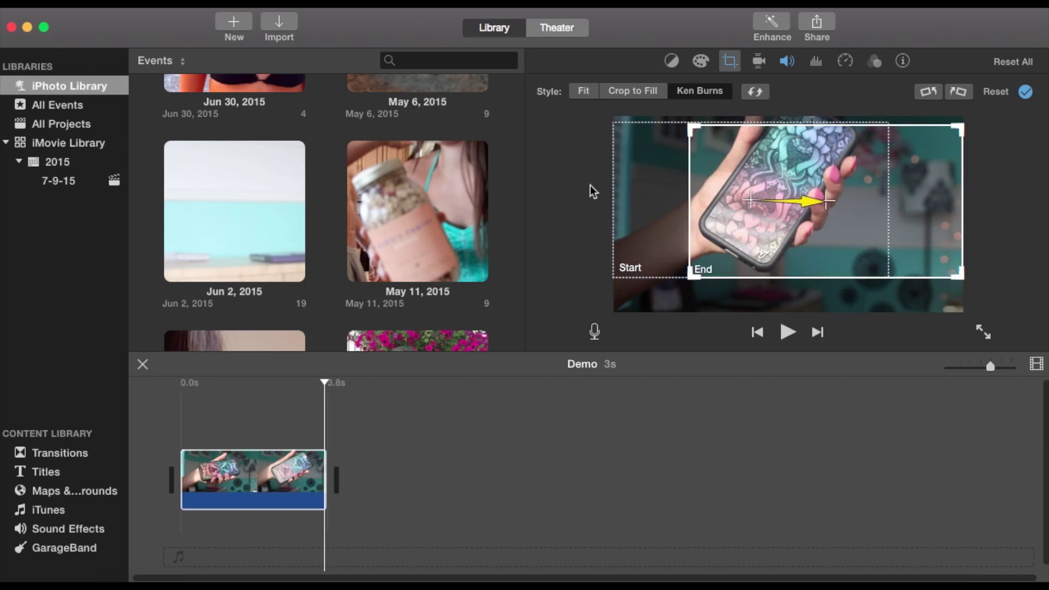
left_click(628, 192)
left_click(932, 155)
left_click(1026, 92)
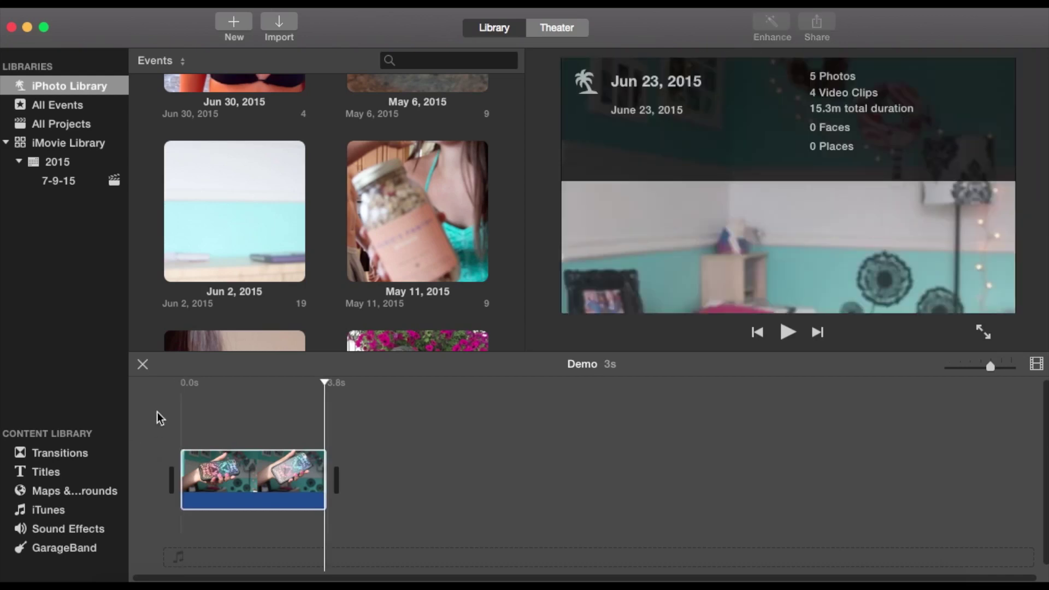
left_click(175, 399)
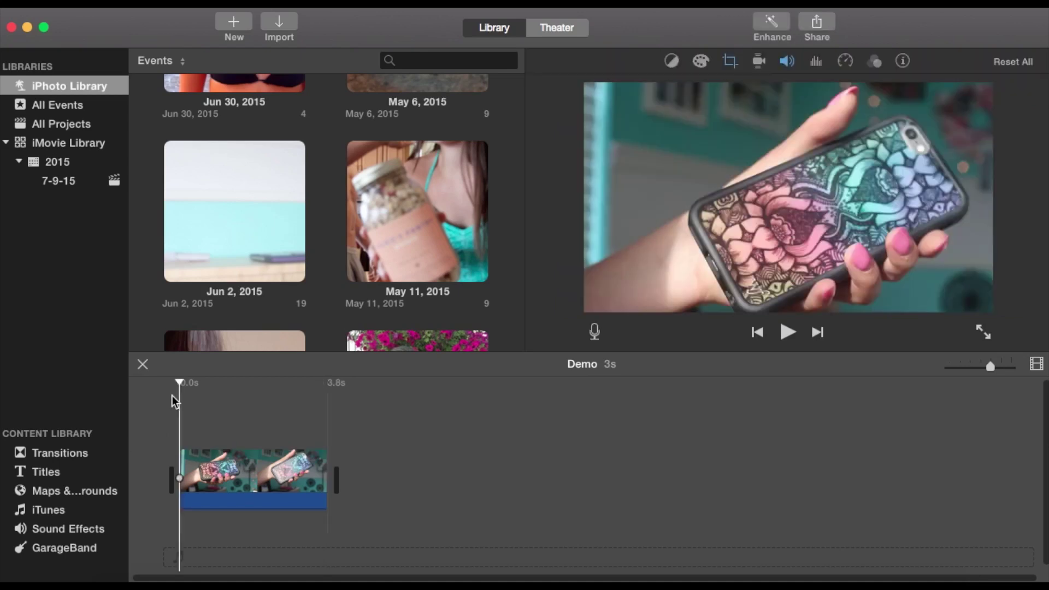
key("space")
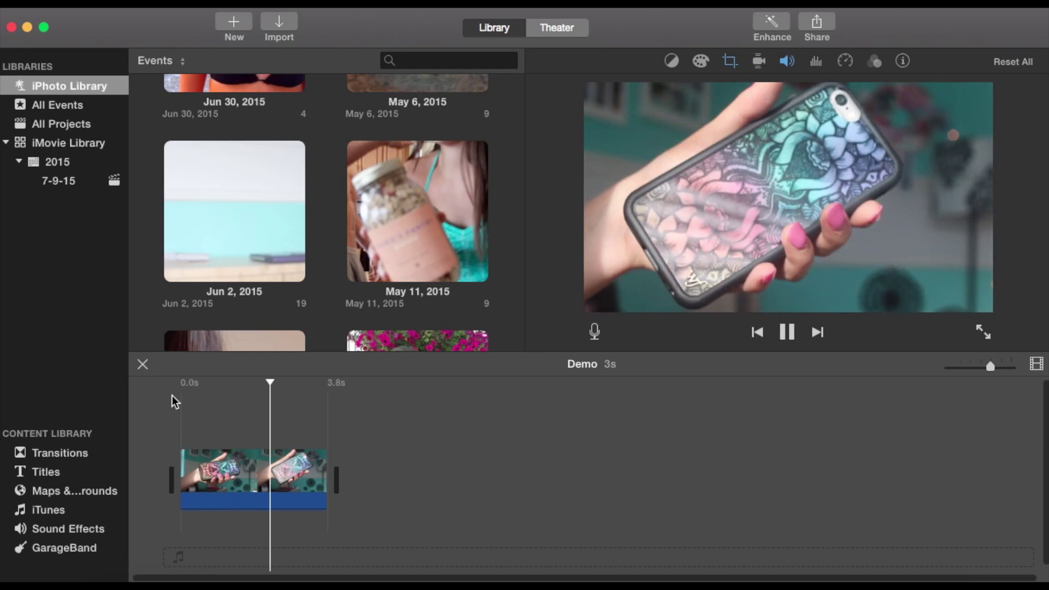
left_click(182, 416)
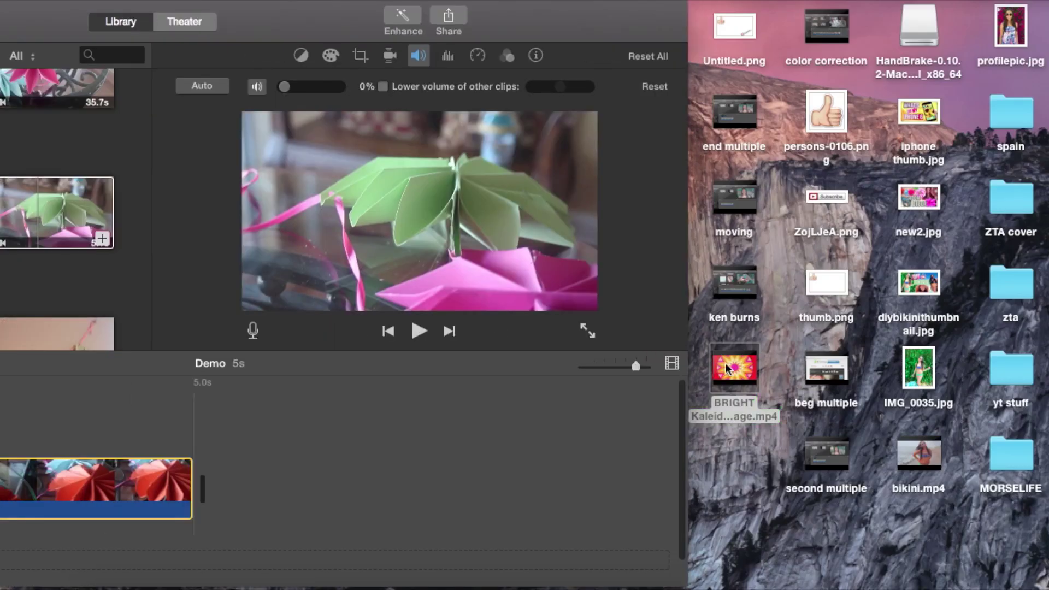
Drag the BRIGHT Kaleidoscope .mp4 from the desktop onto the timeline above the paper-flower clip
left_click_drag(726, 369, 107, 404)
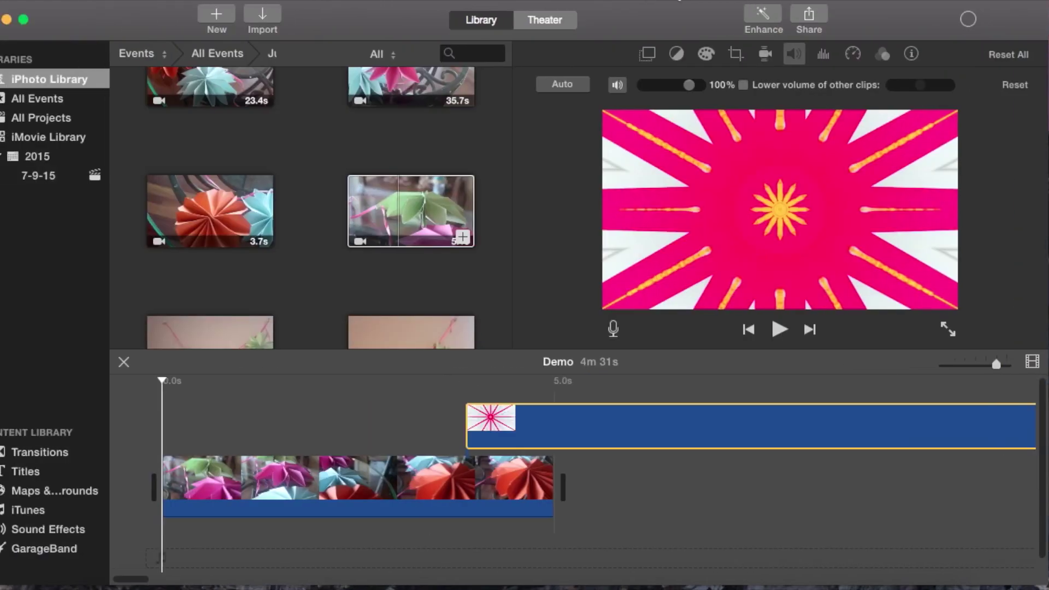
left_click(341, 421)
Lower the kaleidoscope cutaway's opacity twice in Video Overlay Settings, then play the blend
left_click(660, 54)
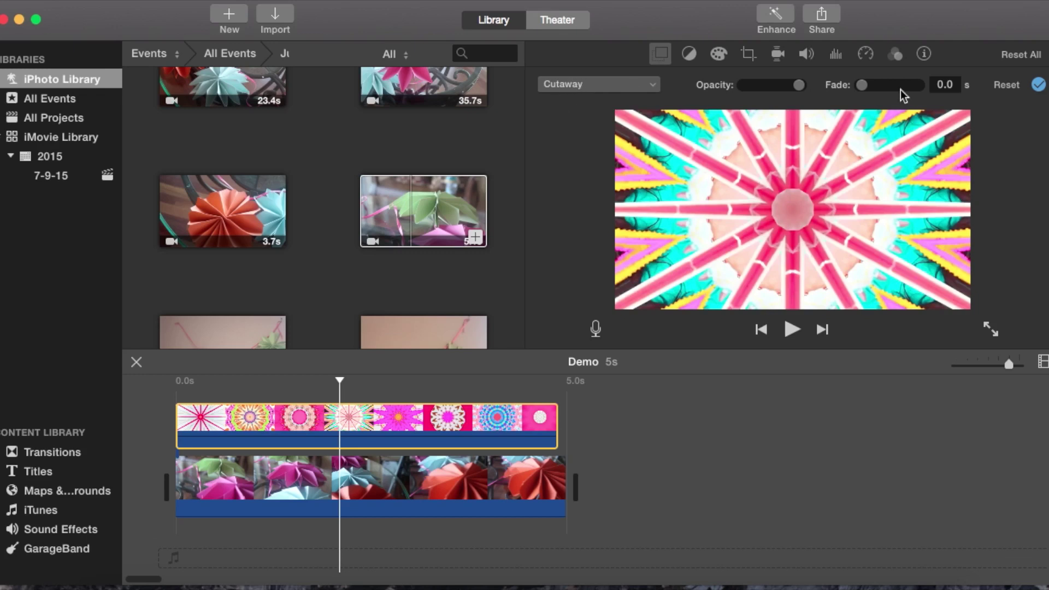
left_click_drag(798, 85, 776, 85)
left_click(159, 399)
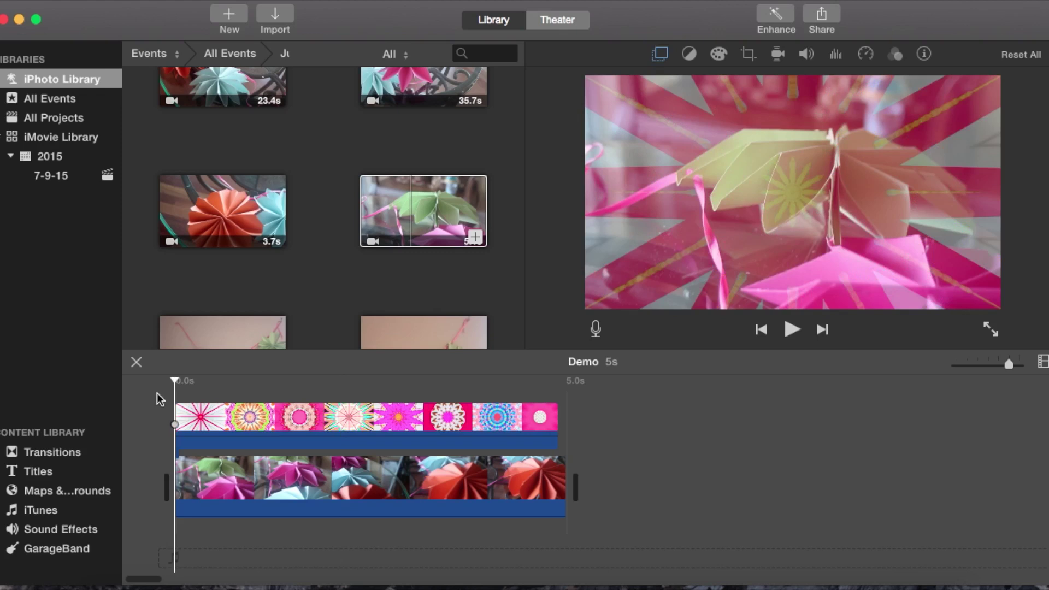
left_click(661, 57)
left_click_drag(751, 88, 751, 91)
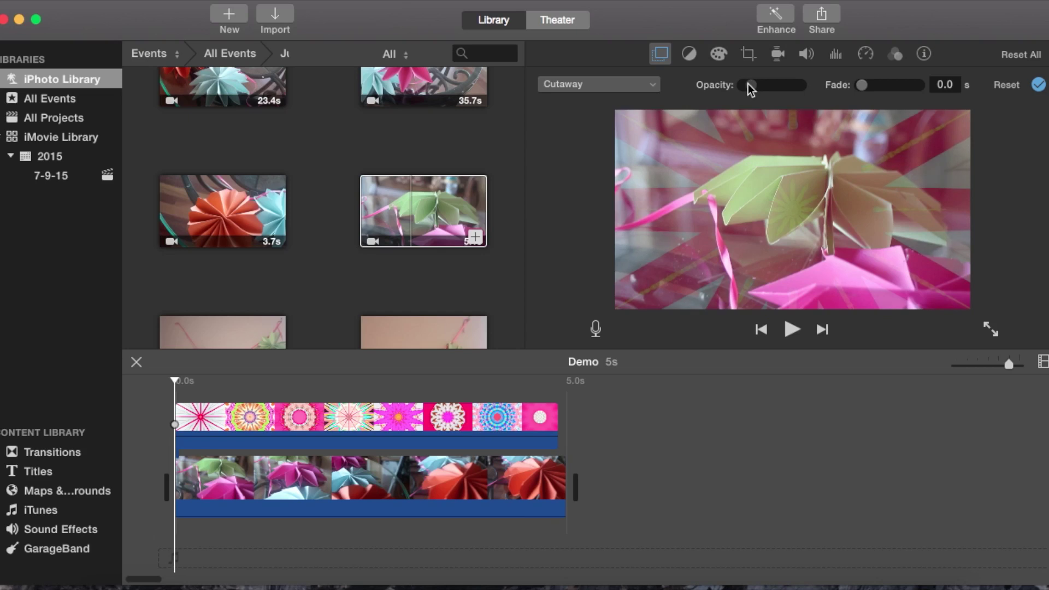
left_click(151, 398)
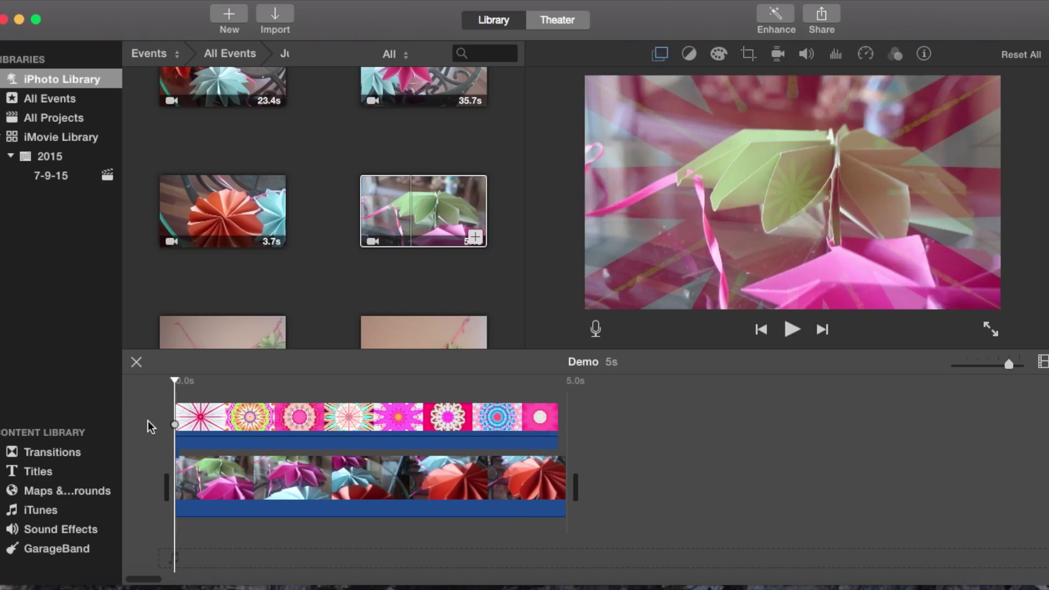
key("space")
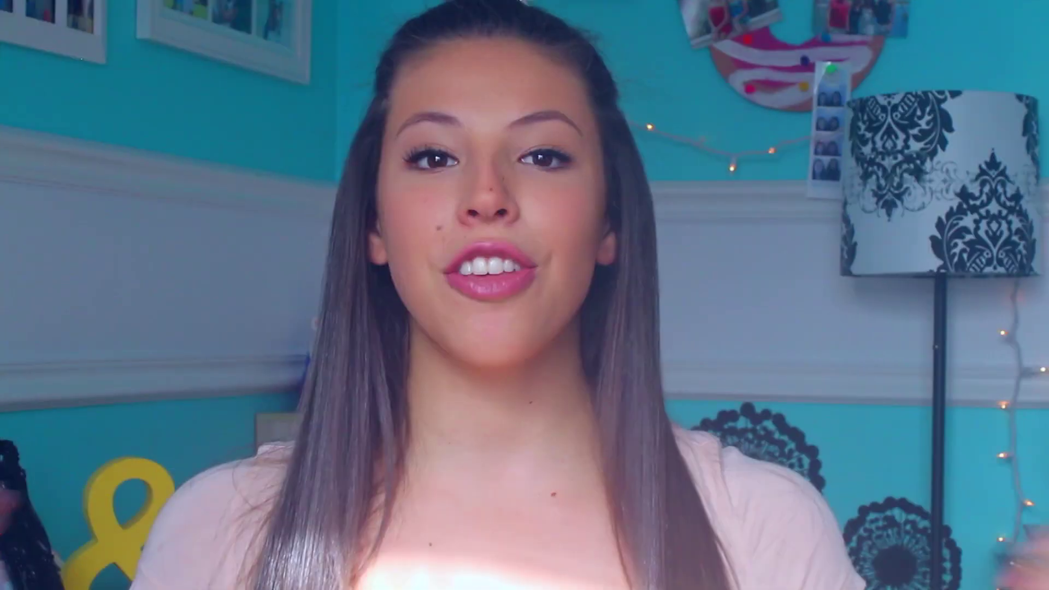